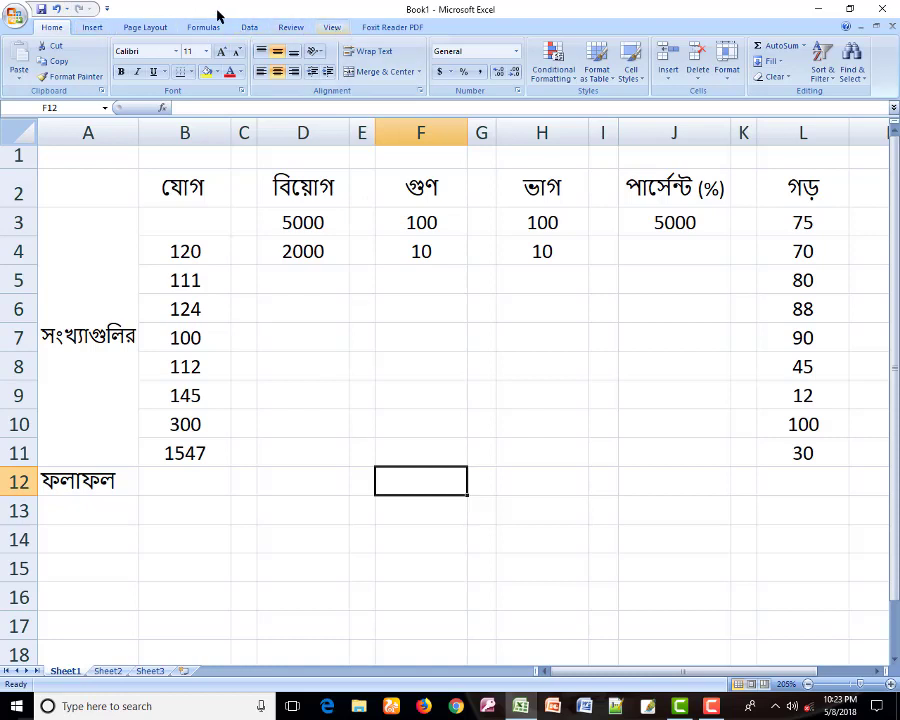
# Tour the Insert, Page Layout, Formulas, Data and Review ribbon tabs, returning to Home.
pyautogui.click(92, 28)
pyautogui.click(146, 28)
pyautogui.click(204, 30)
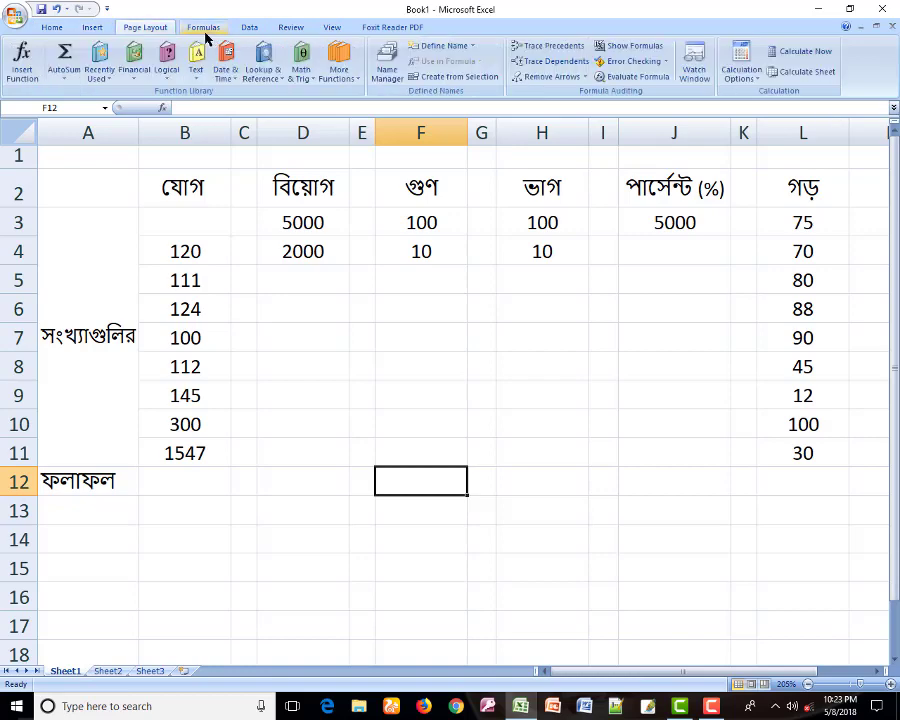
pyautogui.click(249, 32)
pyautogui.click(287, 32)
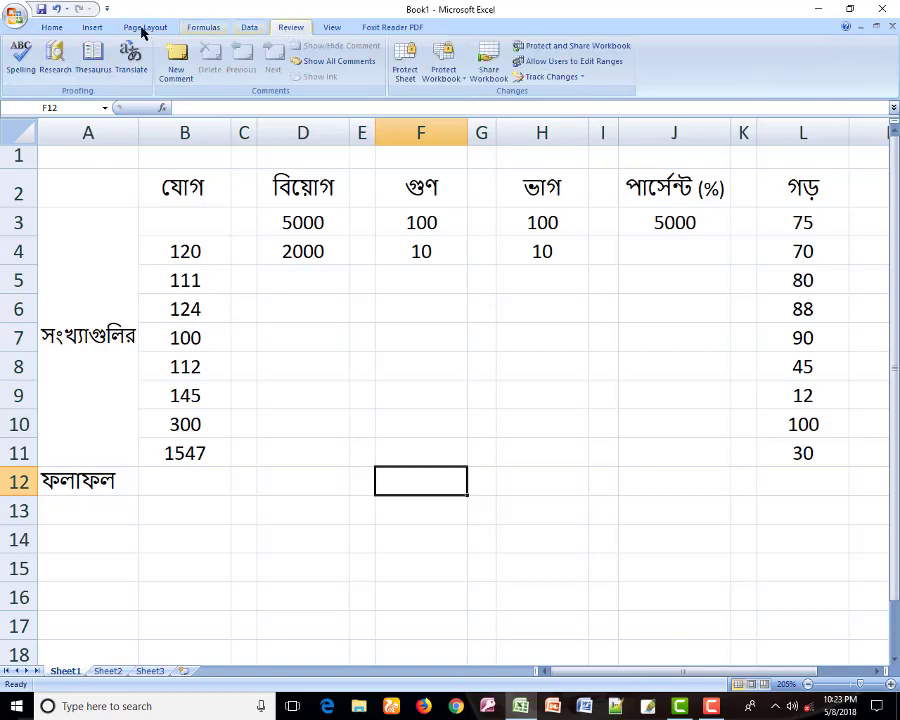
pyautogui.click(92, 30)
pyautogui.click(49, 30)
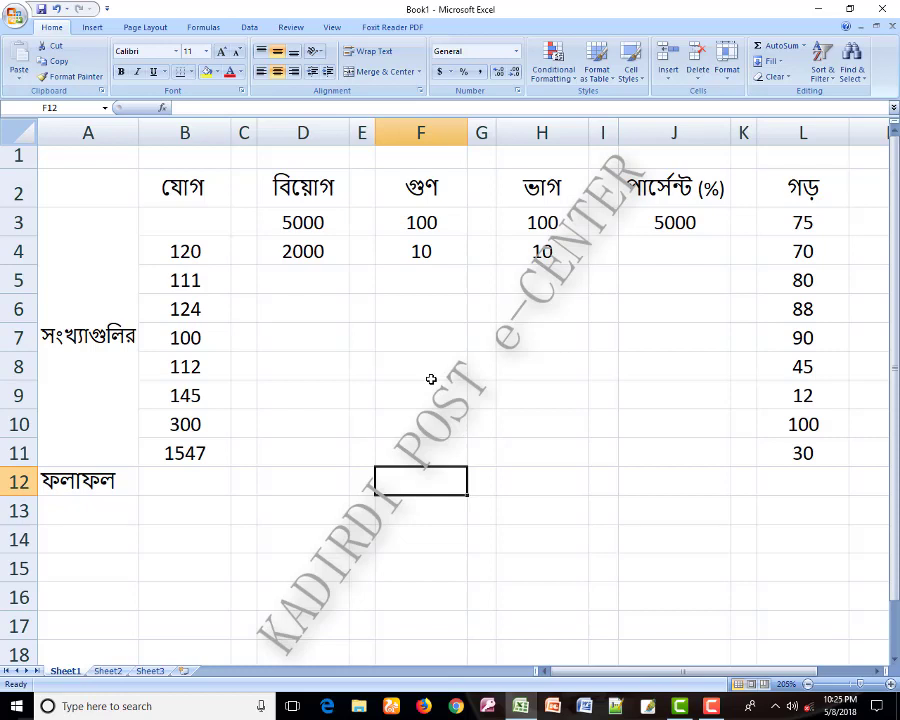
# Point out the headings যোগ, বিয়োগ, গুণ, ভাগ, পার্সেন্ট (%) and গড় in row 2.
pyautogui.click(203, 198)
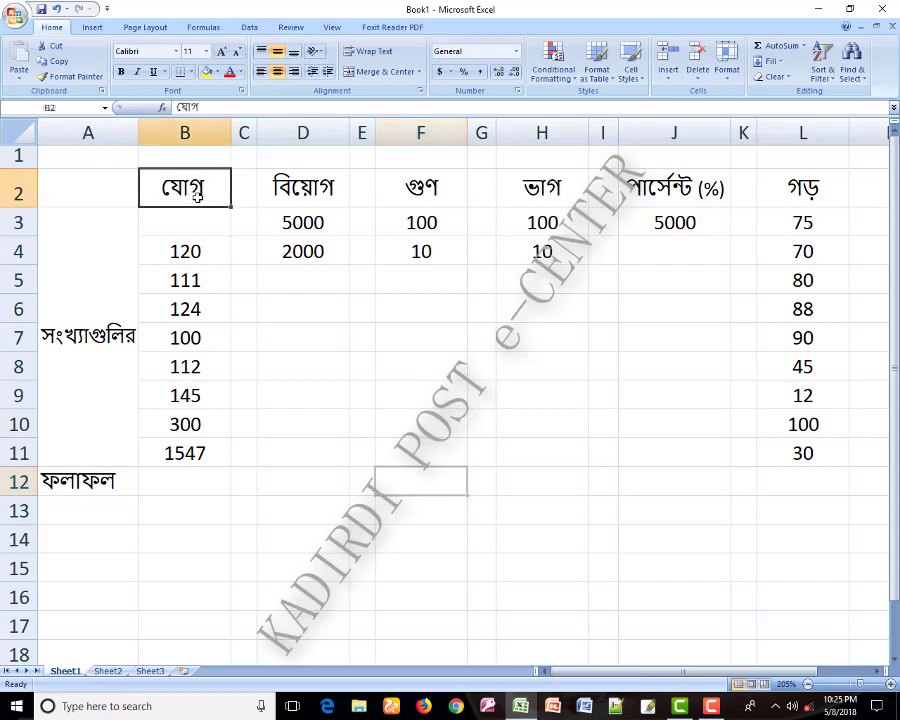
pyautogui.click(303, 195)
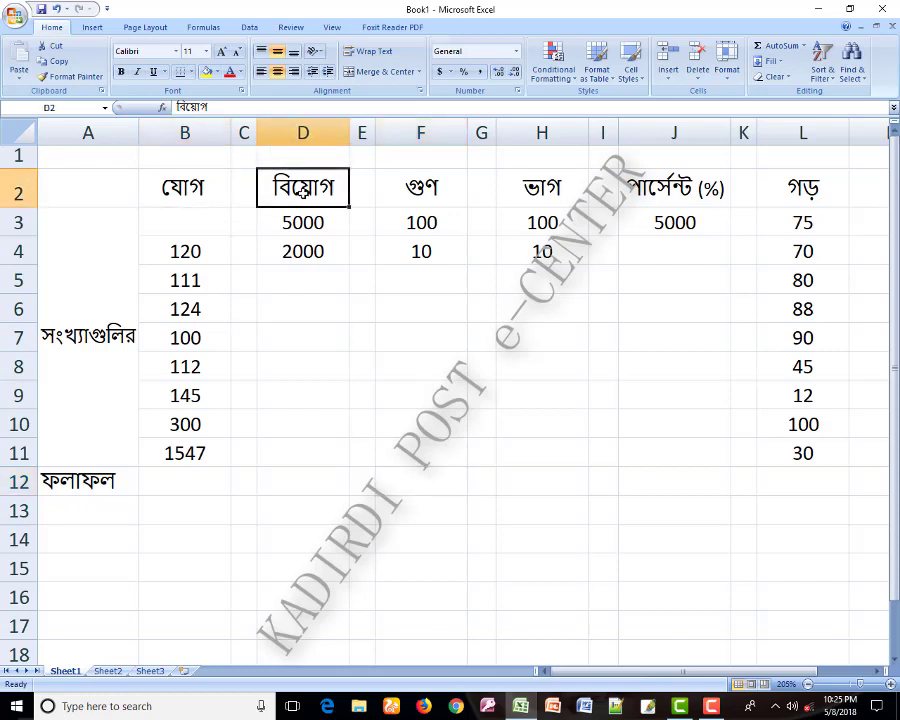
pyautogui.click(450, 188)
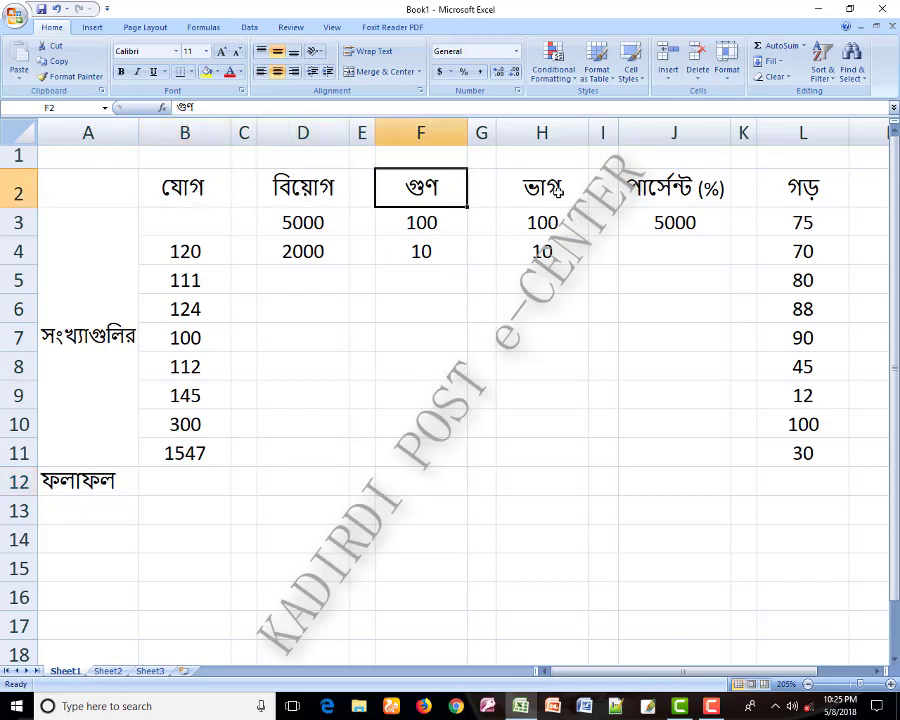
pyautogui.click(555, 190)
pyautogui.click(675, 190)
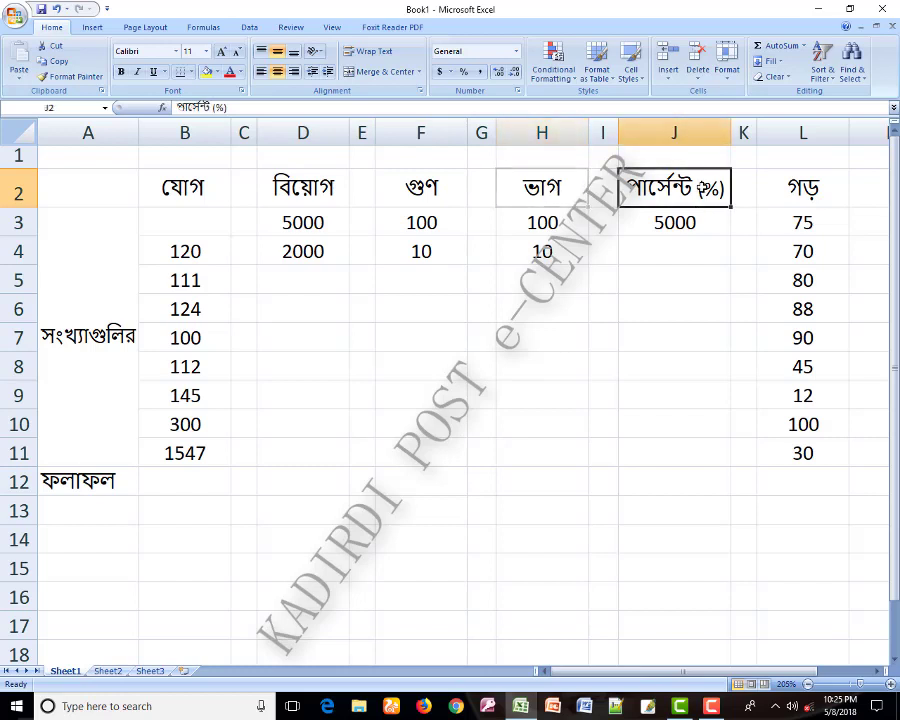
pyautogui.click(813, 194)
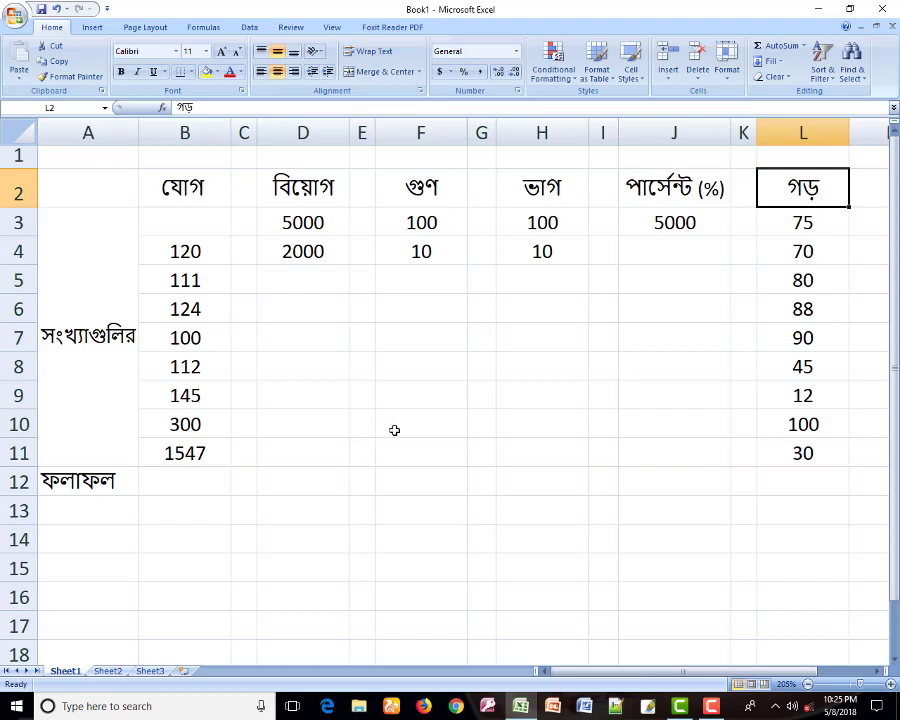
# Enter 333 in B3, review the B3:B11 numbers, and pick B12 for the sum.
pyautogui.click(185, 229)
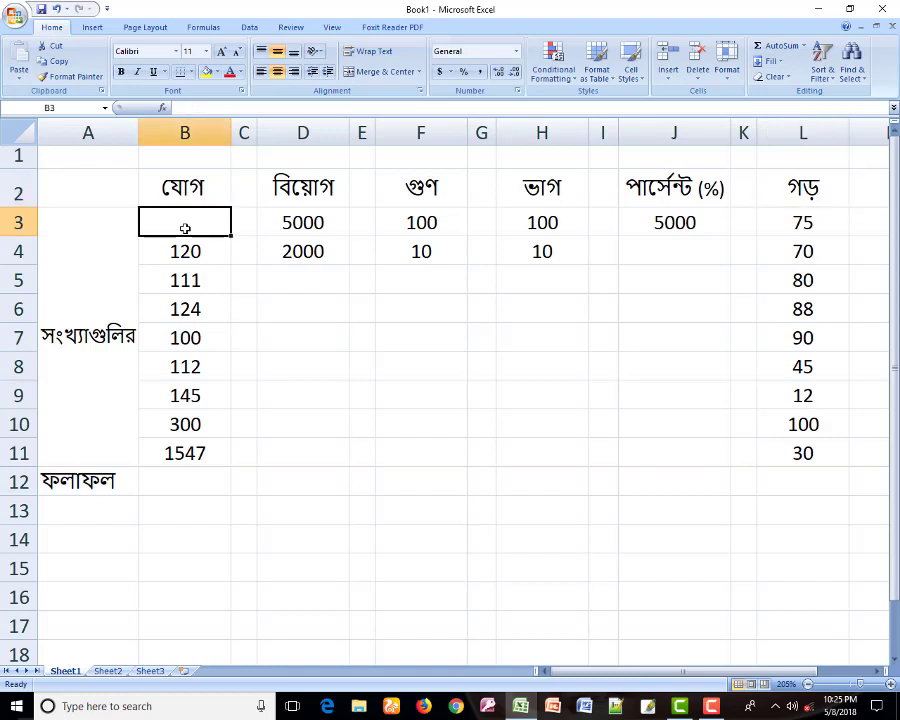
pyautogui.write('333')
pyautogui.click(362, 333)
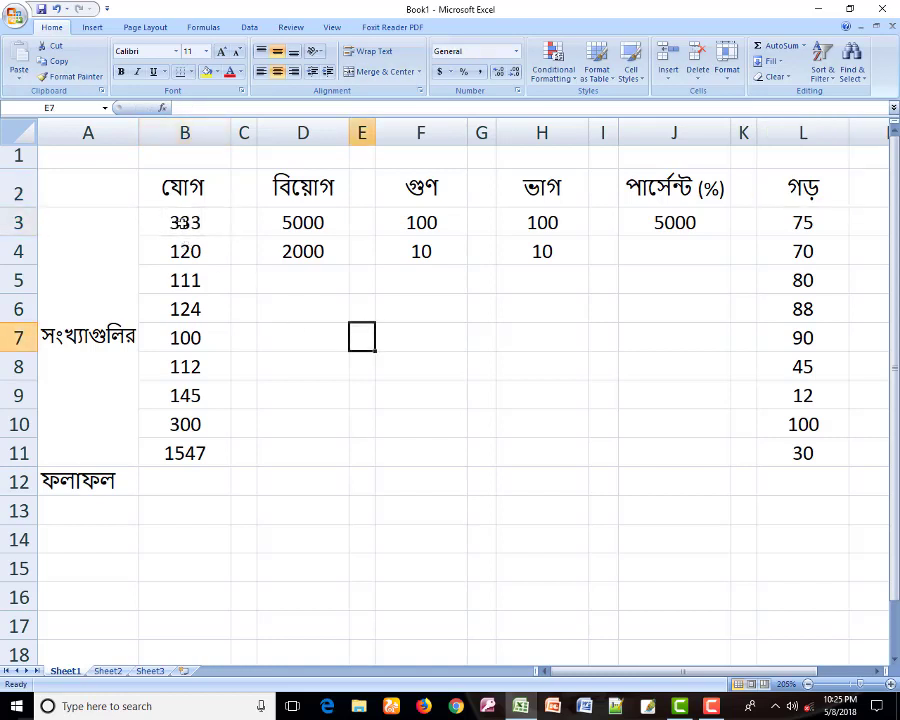
pyautogui.click(185, 222)
pyautogui.moveTo(185, 222); pyautogui.dragTo(215, 458)
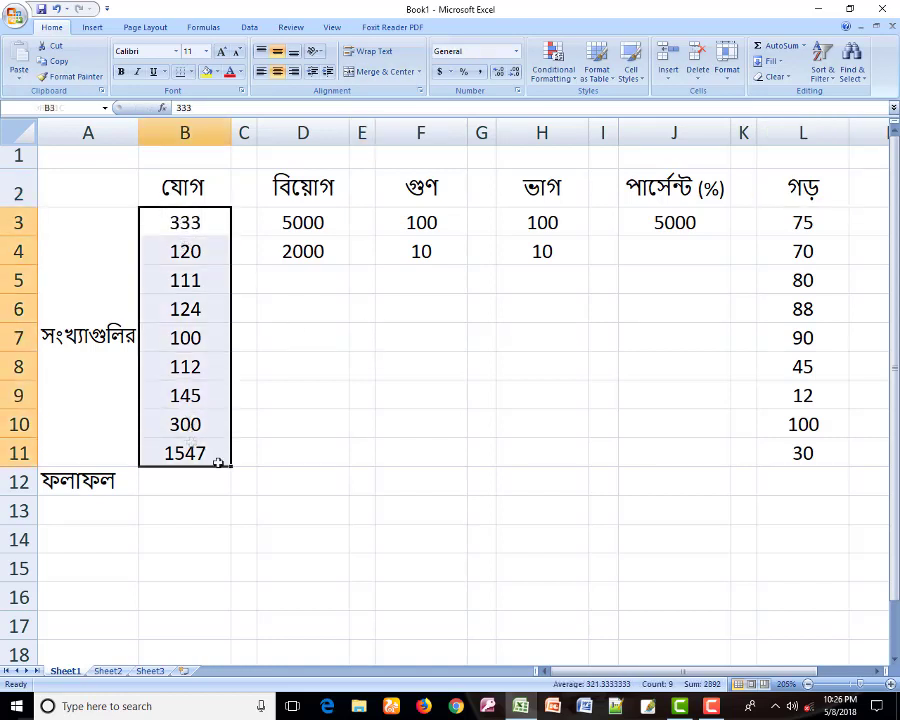
pyautogui.click(289, 464)
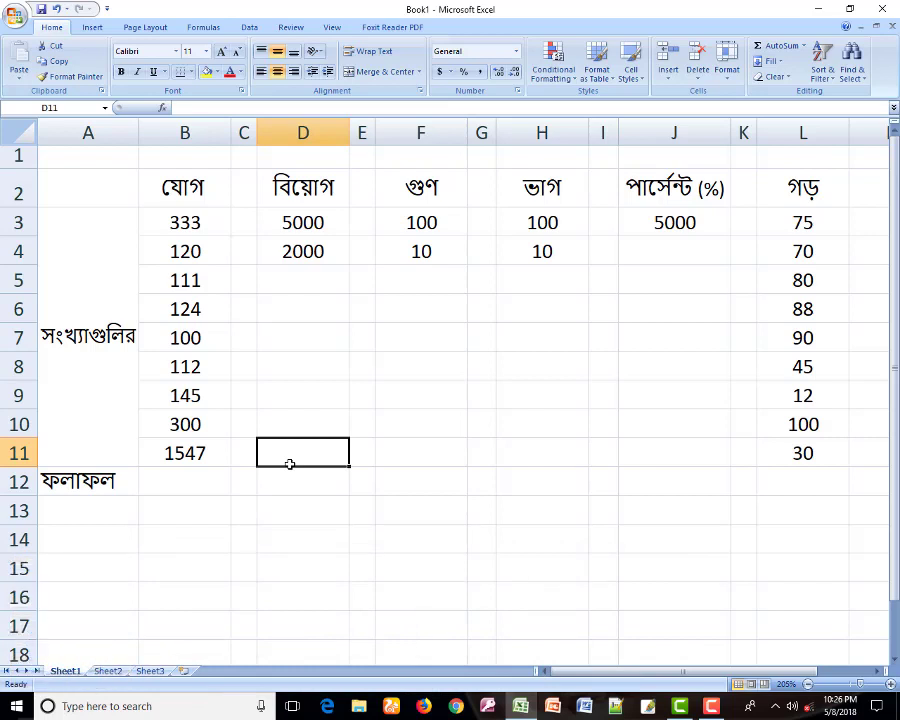
pyautogui.click(200, 476)
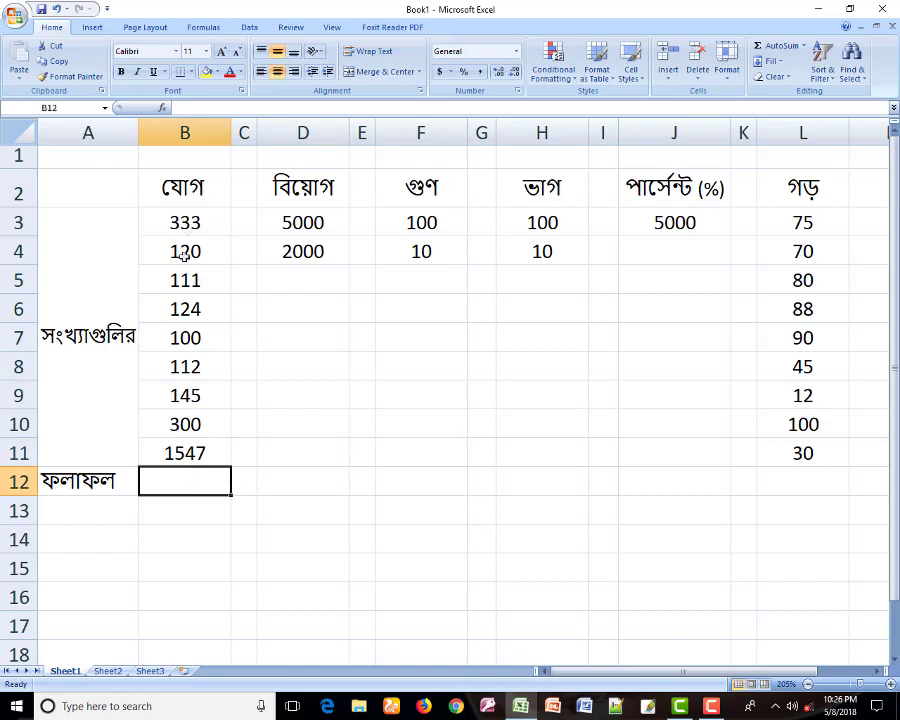
pyautogui.moveTo(184, 218); pyautogui.dragTo(184, 453)
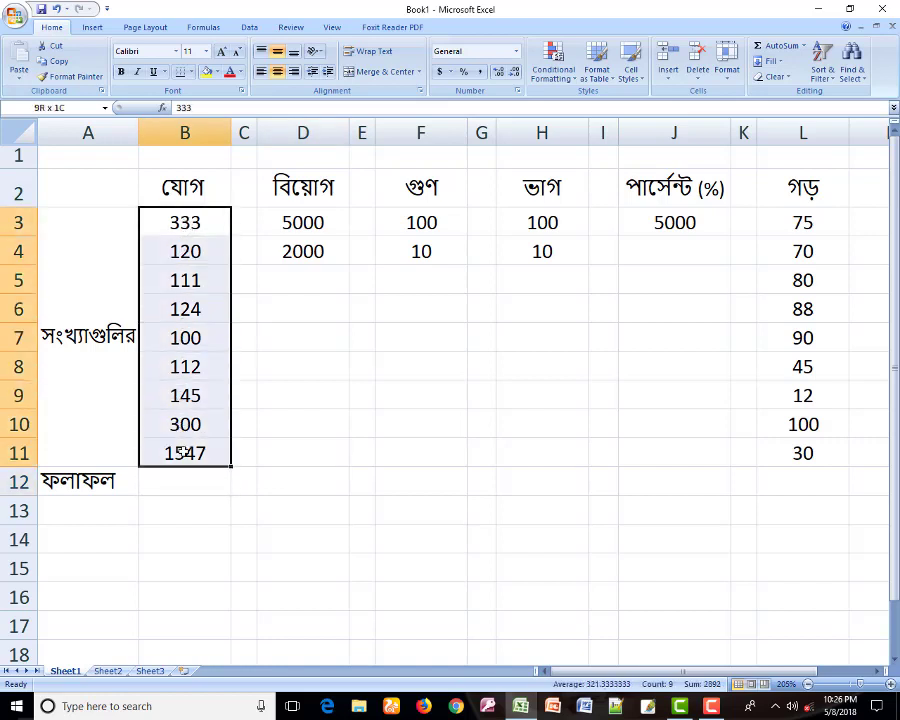
pyautogui.click(185, 484)
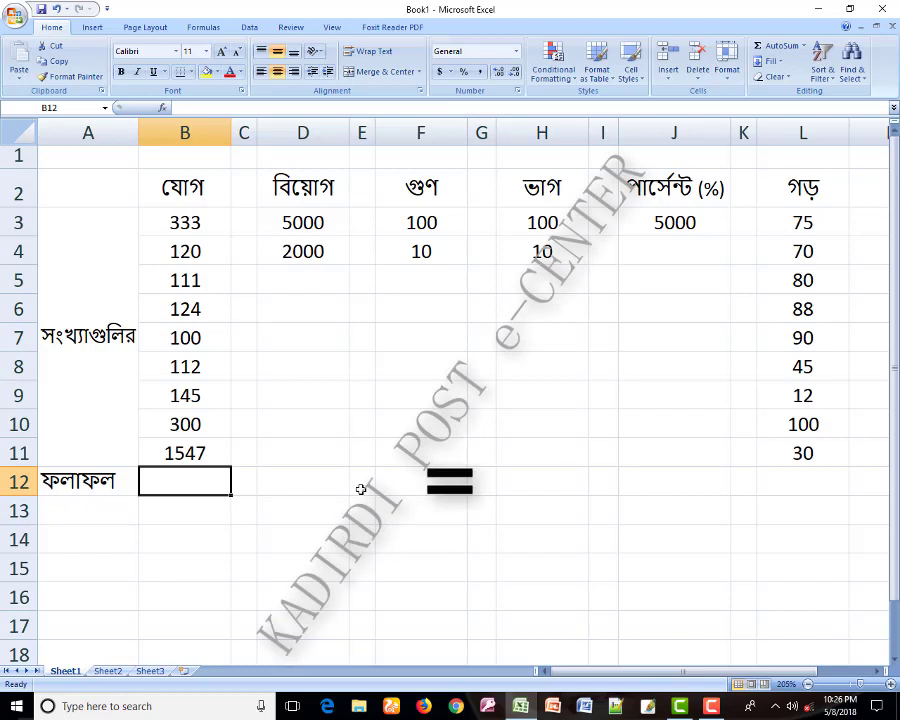
# Start a SUM formula in B12 by typing =sum(.
pyautogui.write('=')
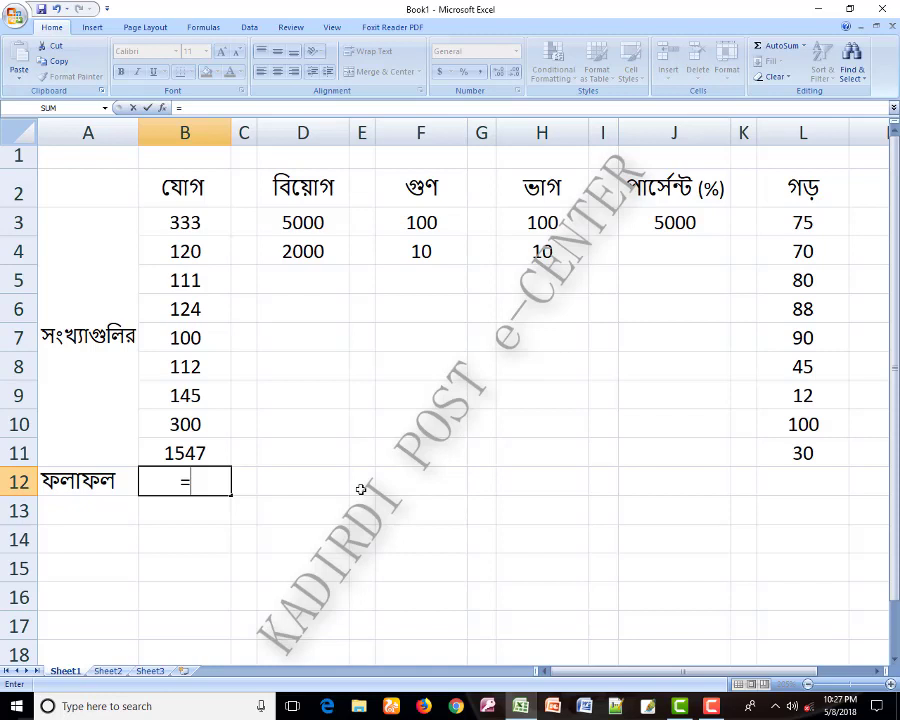
pyautogui.write('s')
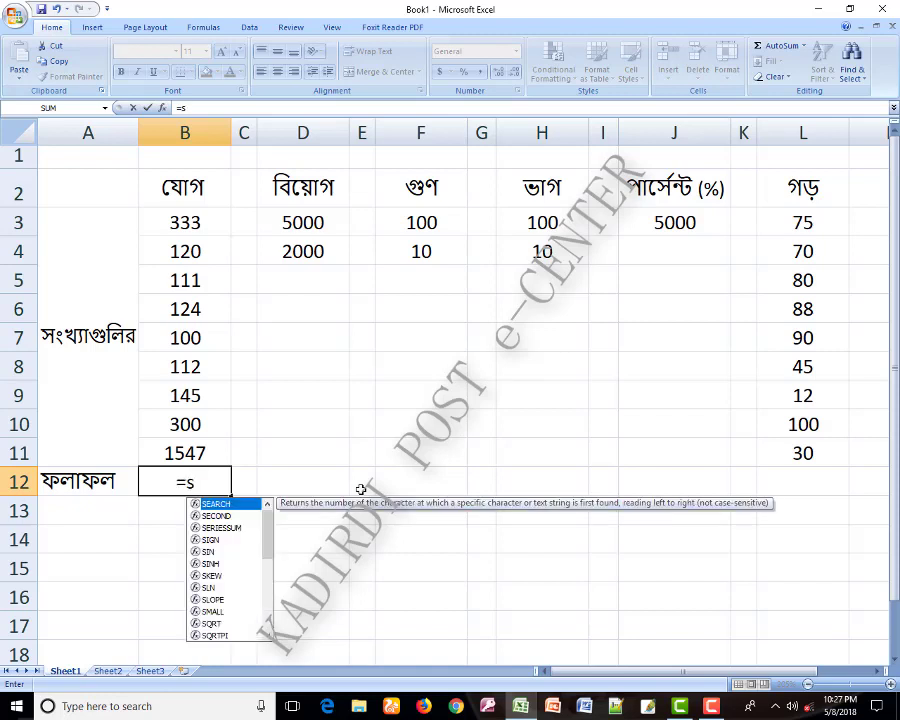
pyautogui.write('um')
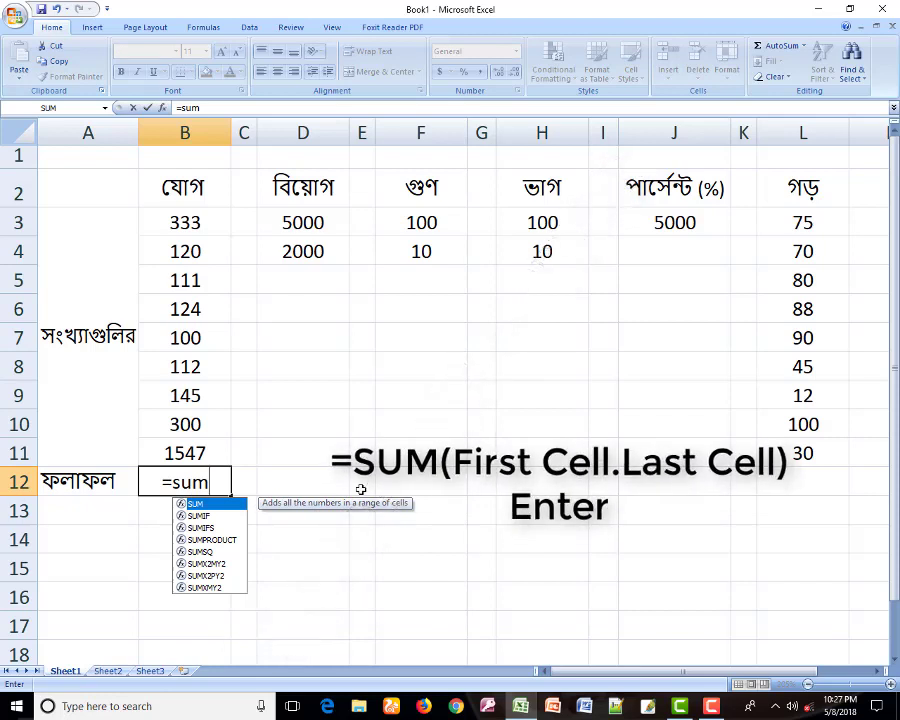
pyautogui.write('(')
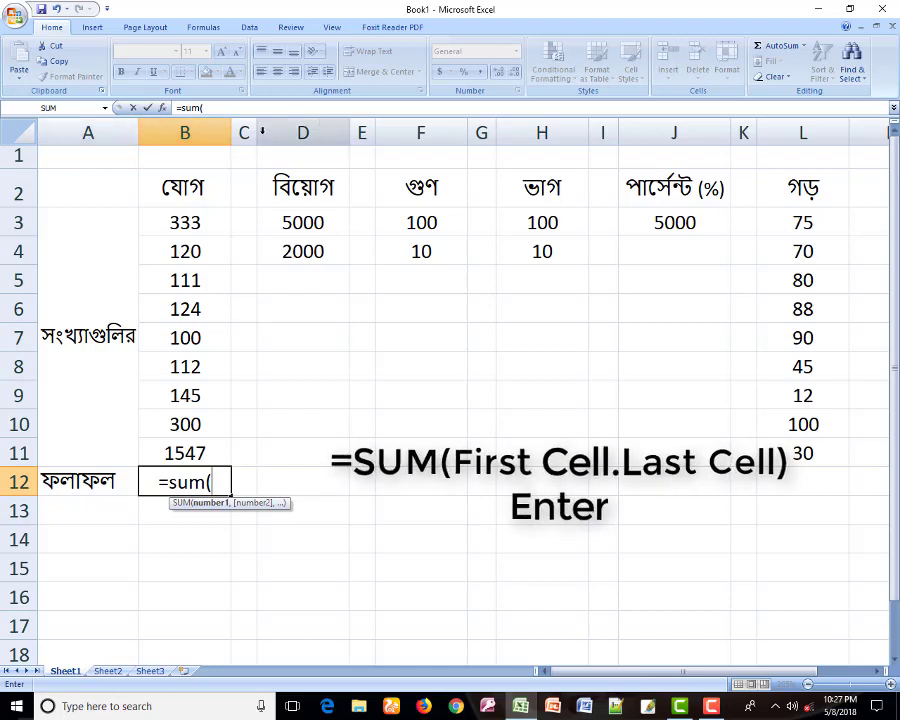
# Try row, column and cell references in the SUM formula, settling on B3 as its start.
pyautogui.click(15, 193)
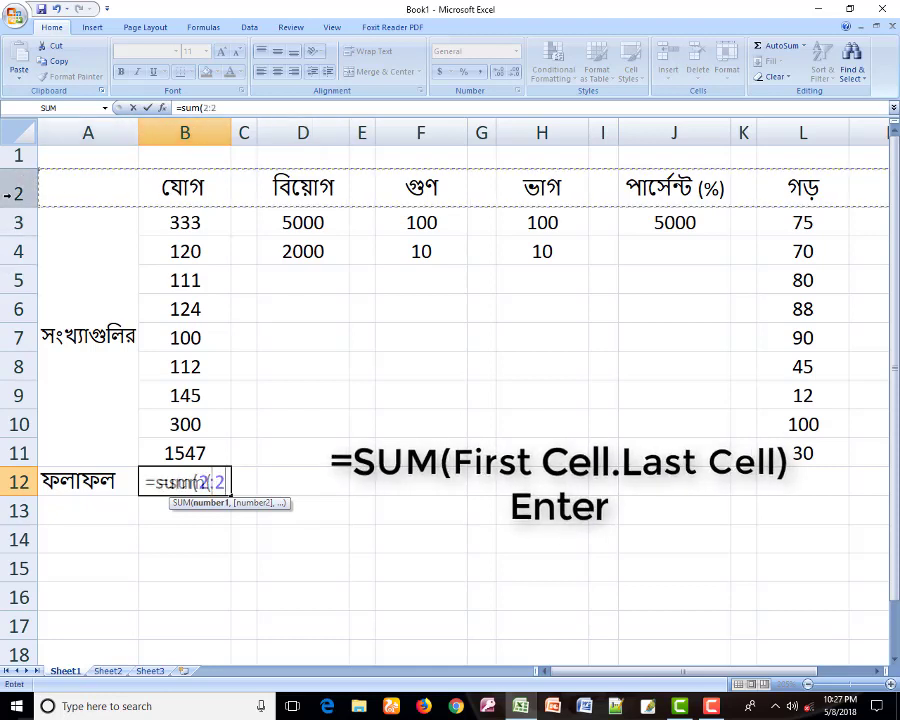
pyautogui.click(195, 133)
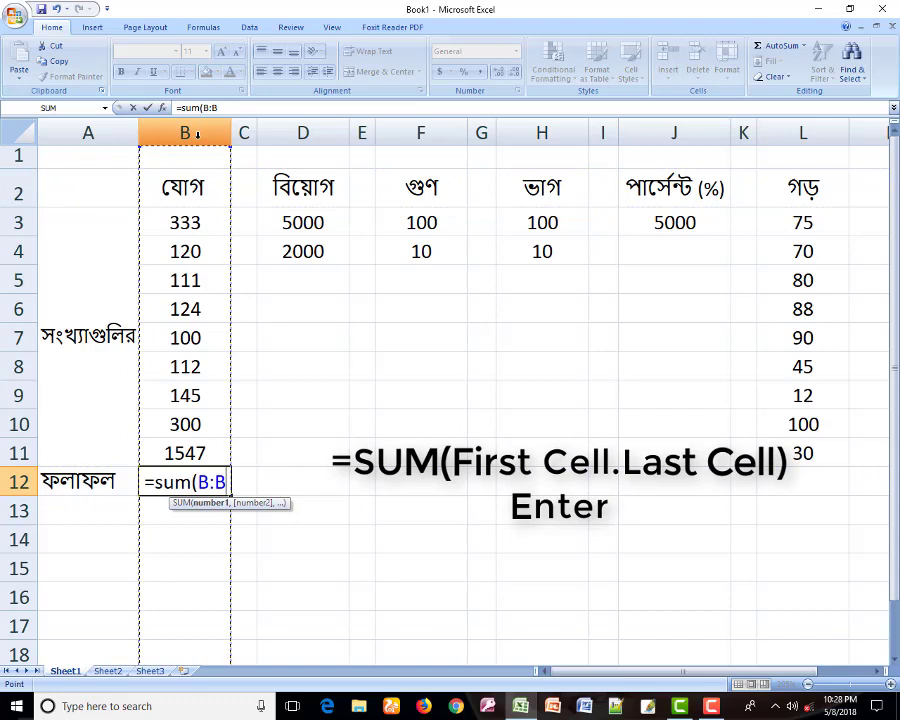
pyautogui.click(14, 192)
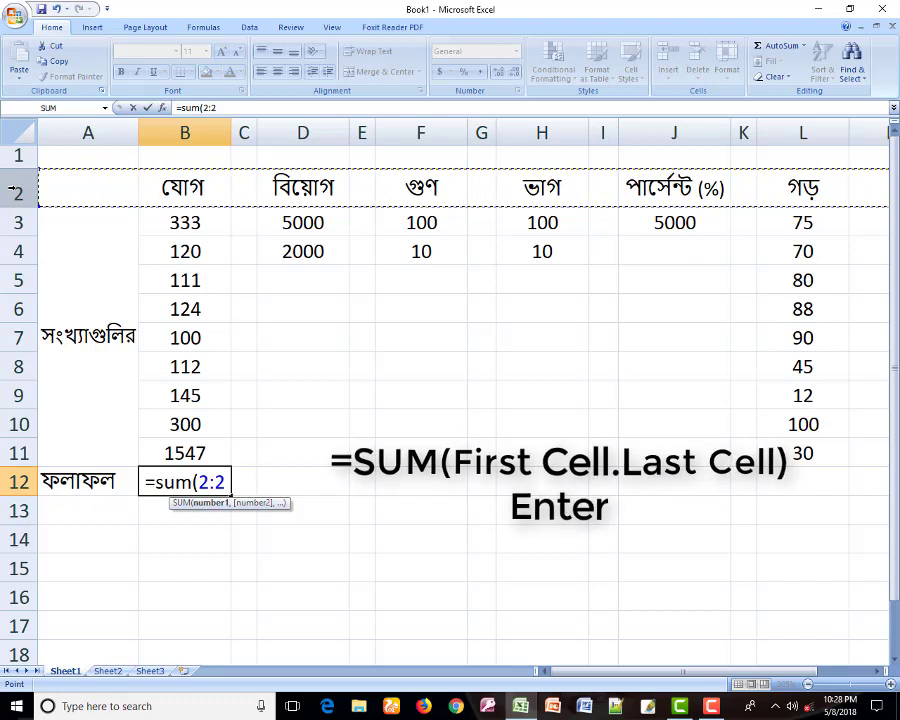
pyautogui.click(185, 226)
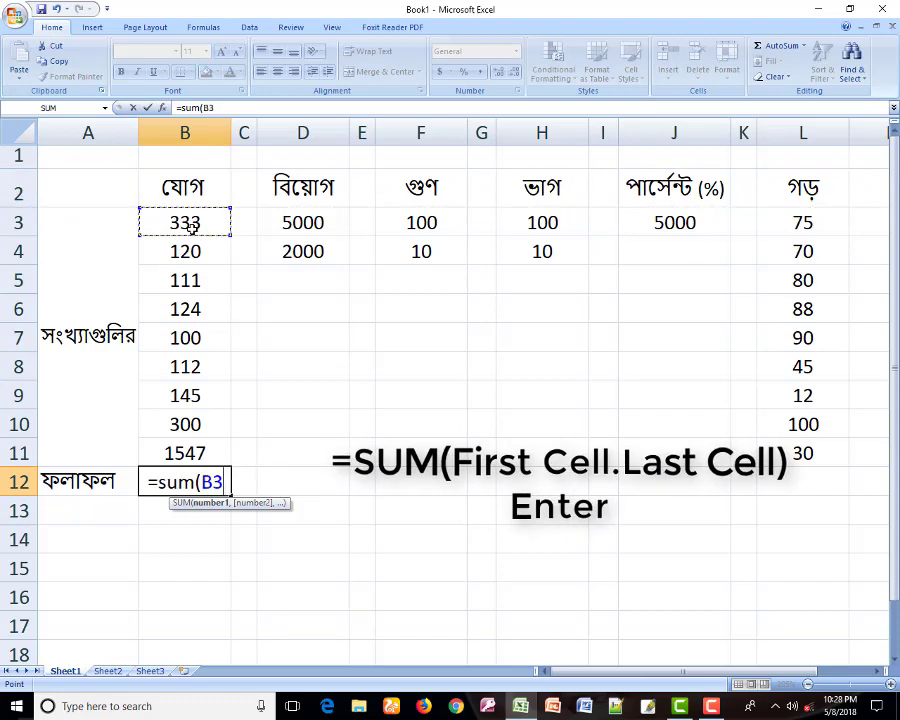
pyautogui.click(186, 452)
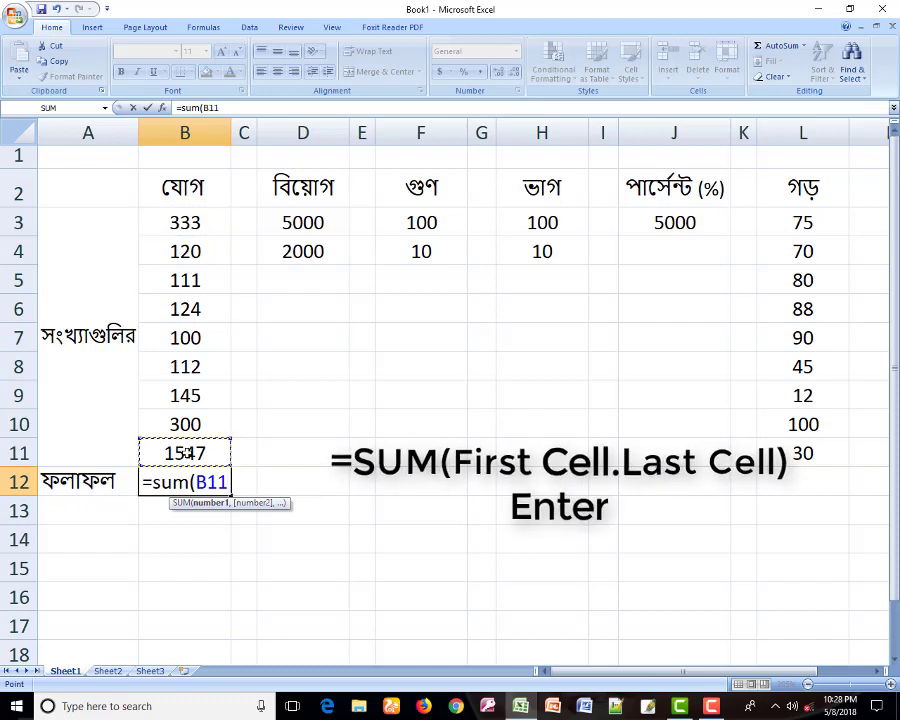
pyautogui.click(185, 226)
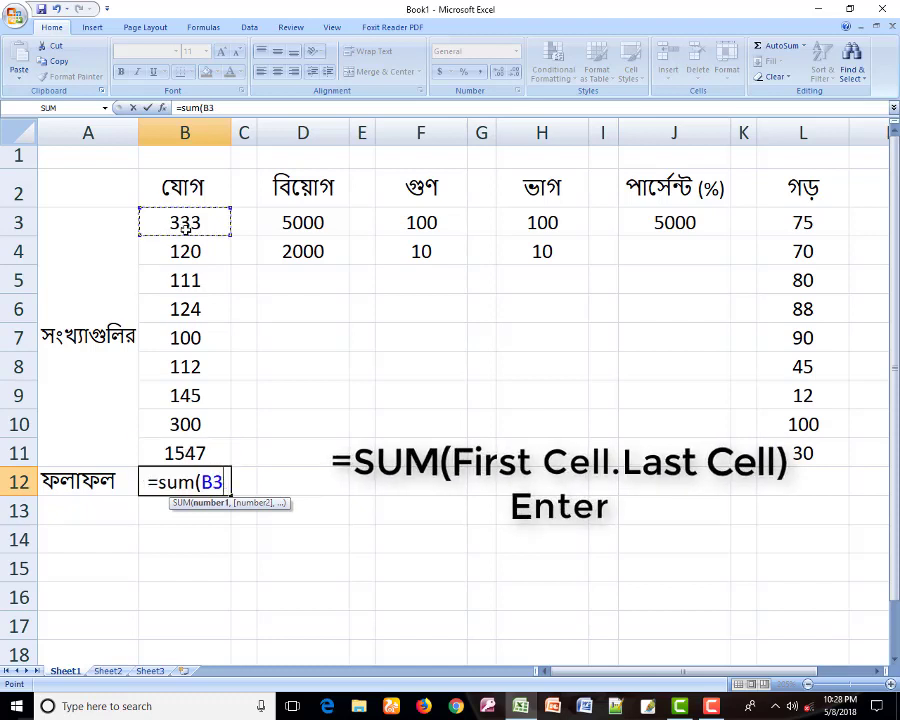
pyautogui.click(192, 452)
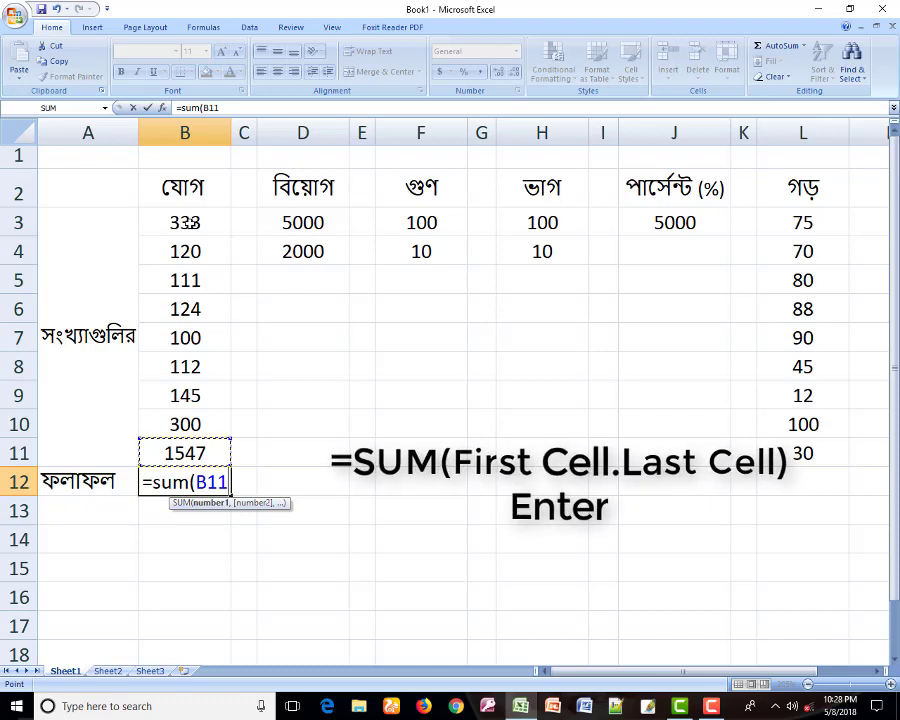
pyautogui.click(190, 222)
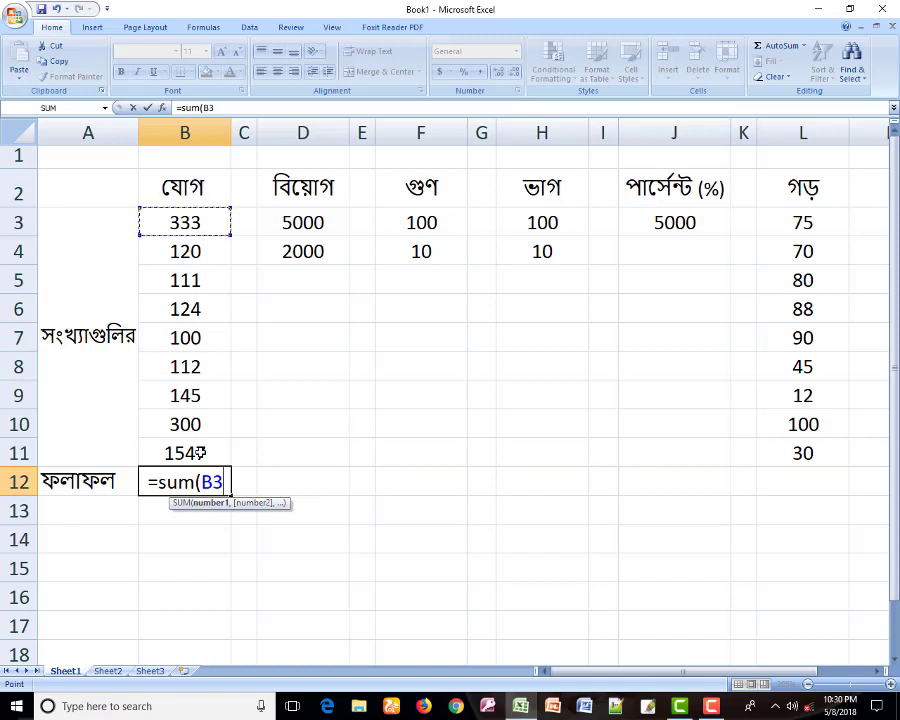
# Complete B12 as =sum(B3.b11) and enter it, showing the total 2892.
pyautogui.press('BackSpace')
pyautogui.press('BackSpace')
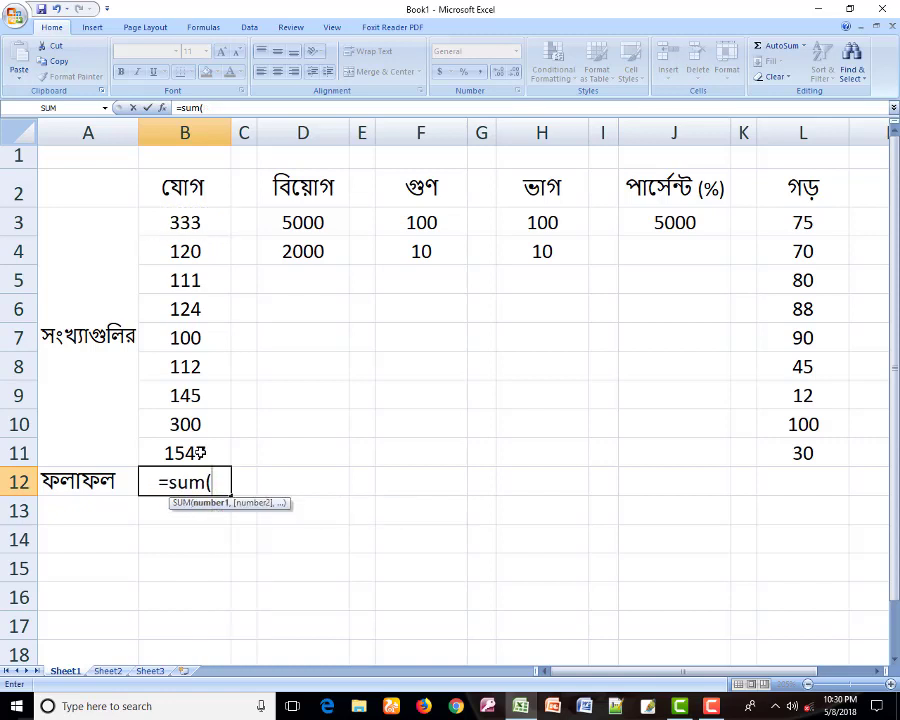
pyautogui.write('B3')
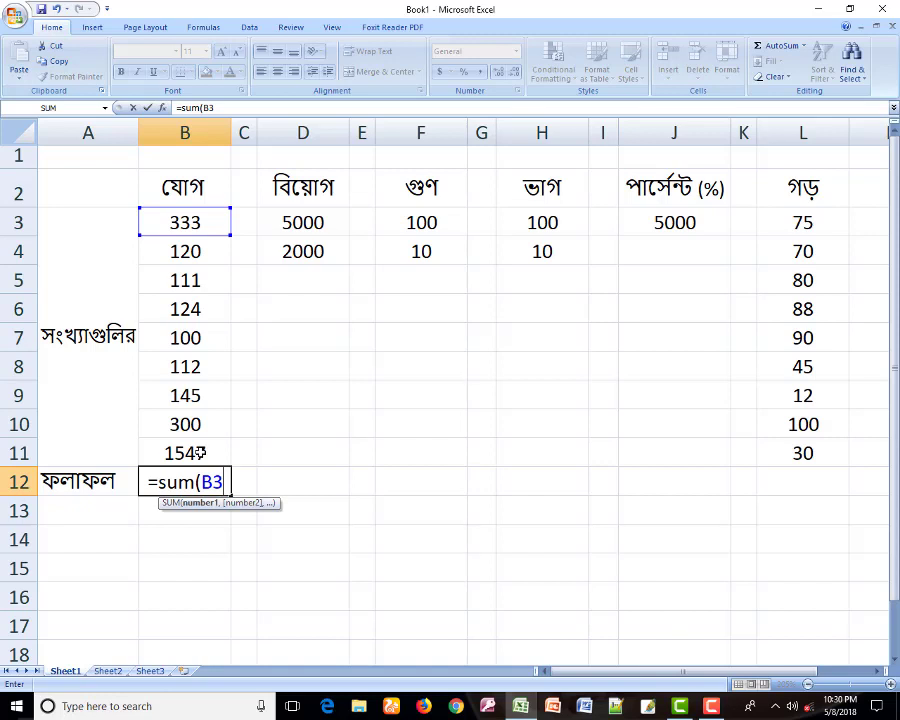
pyautogui.write('.')
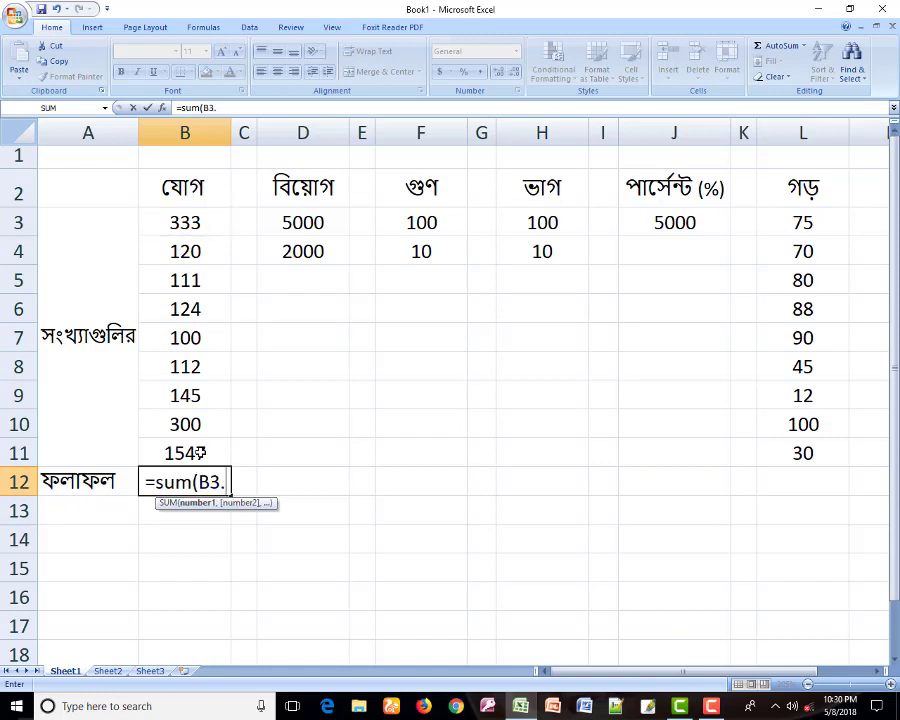
pyautogui.write('b11')
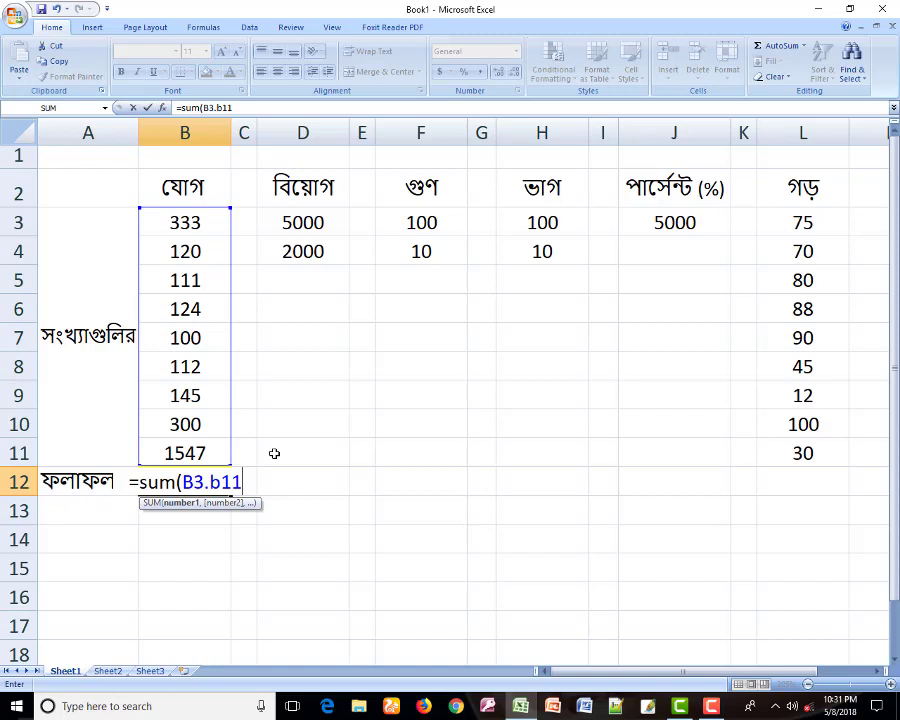
pyautogui.write(')')
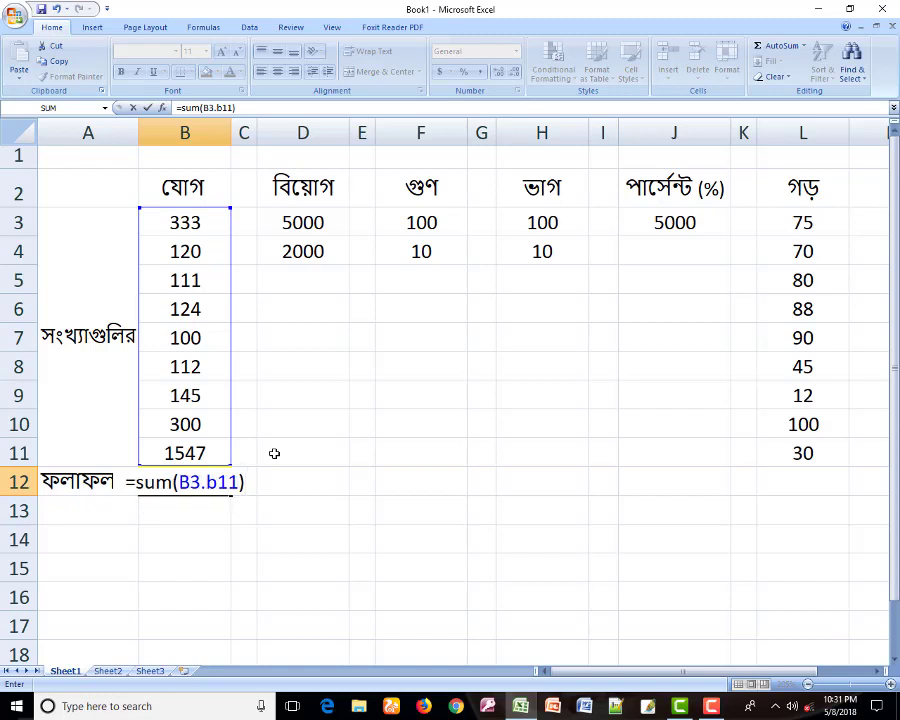
pyautogui.press('Return')
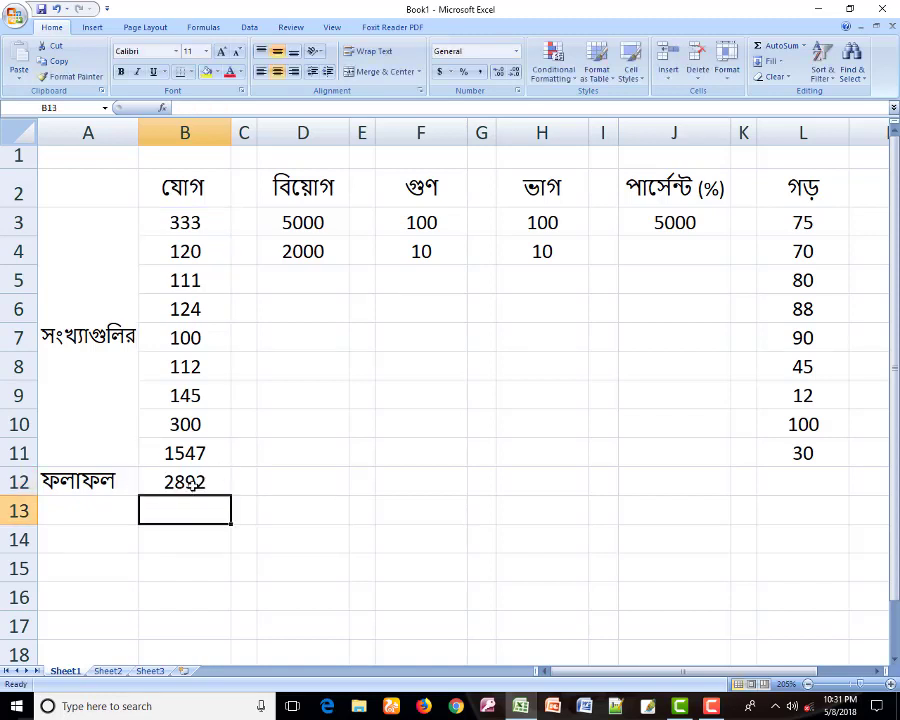
# Delete the 2892 total from B12, leaving the result cell empty.
pyautogui.click(222, 484)
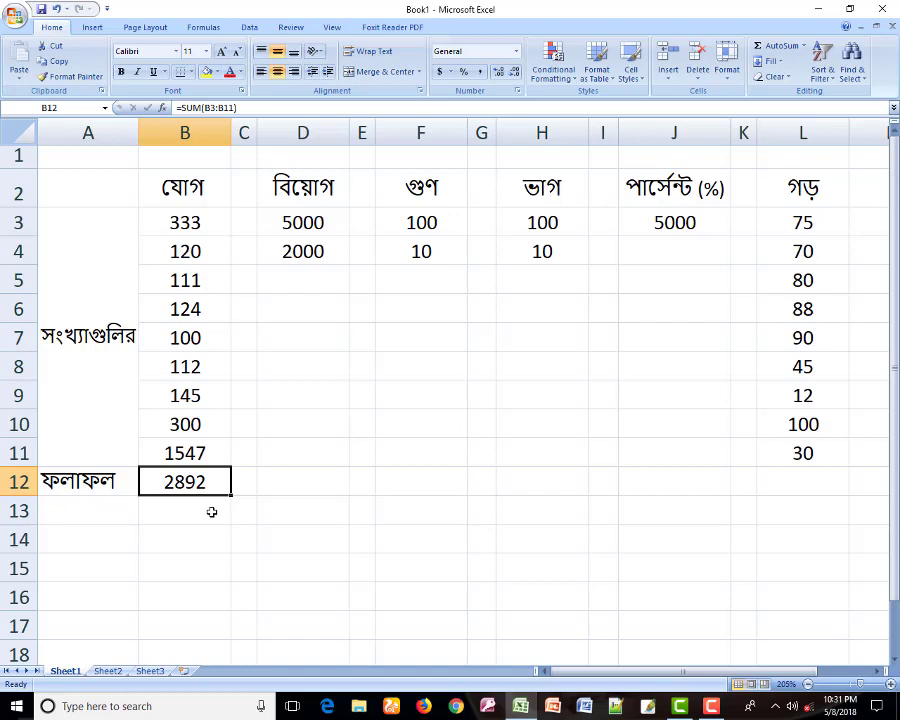
pyautogui.press('BackSpace')
pyautogui.click(347, 538)
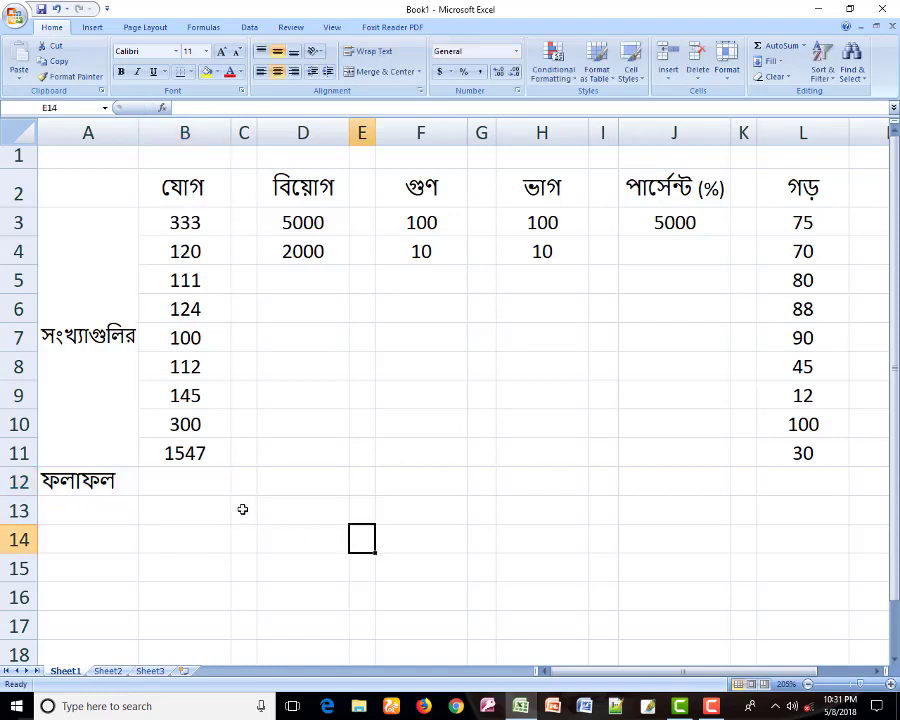
pyautogui.click(181, 479)
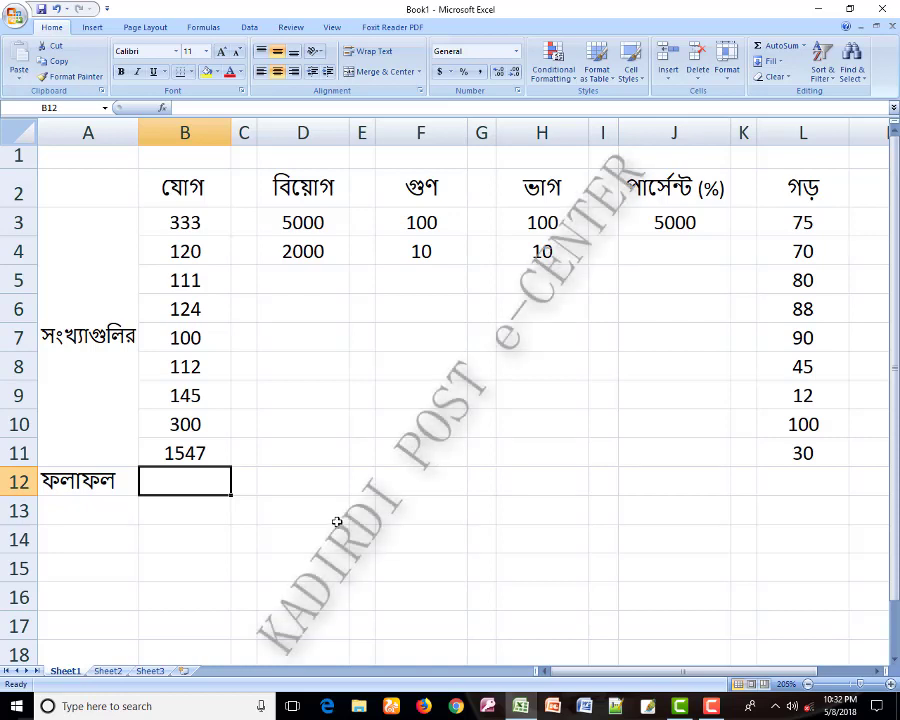
# AutoSum the selected B3:B11 range into B12 as =SUM(B3:B11), giving 2892.
pyautogui.click(190, 222)
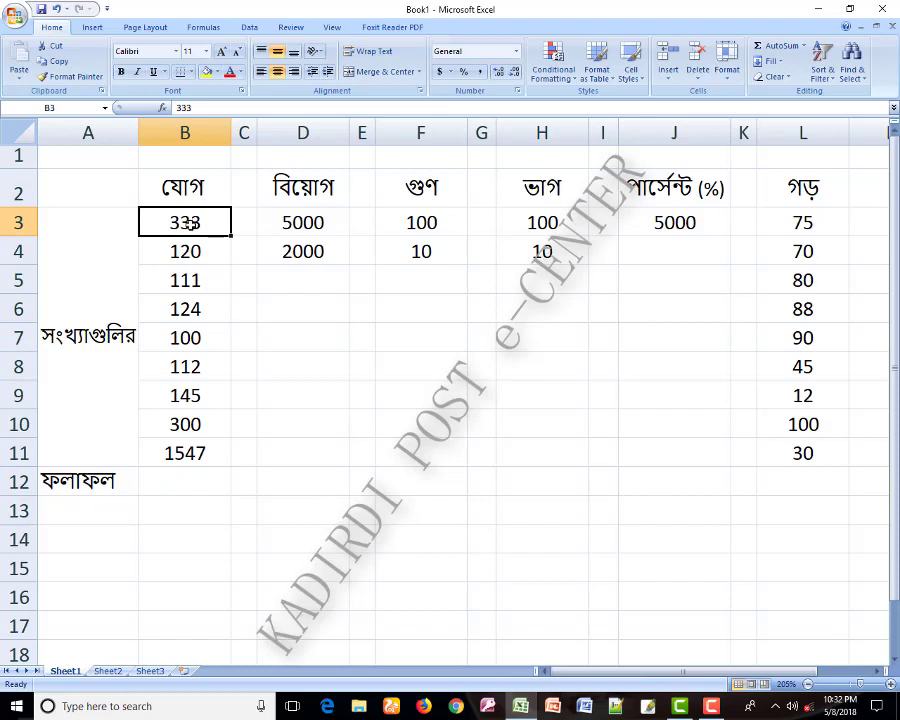
pyautogui.moveTo(190, 222); pyautogui.dragTo(192, 486)
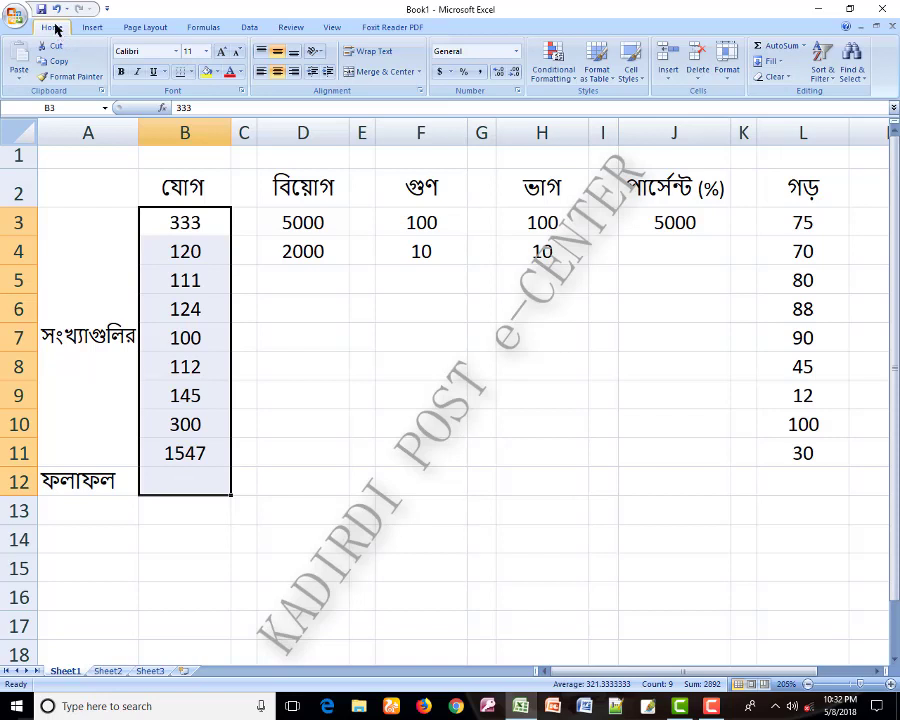
pyautogui.click(771, 50)
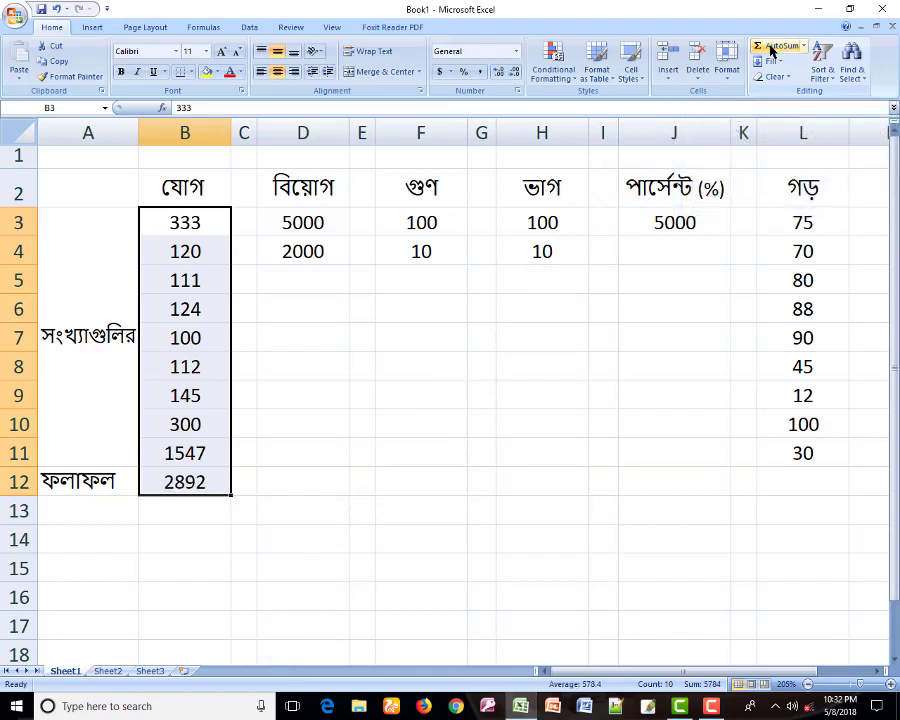
pyautogui.click(259, 482)
pyautogui.click(200, 485)
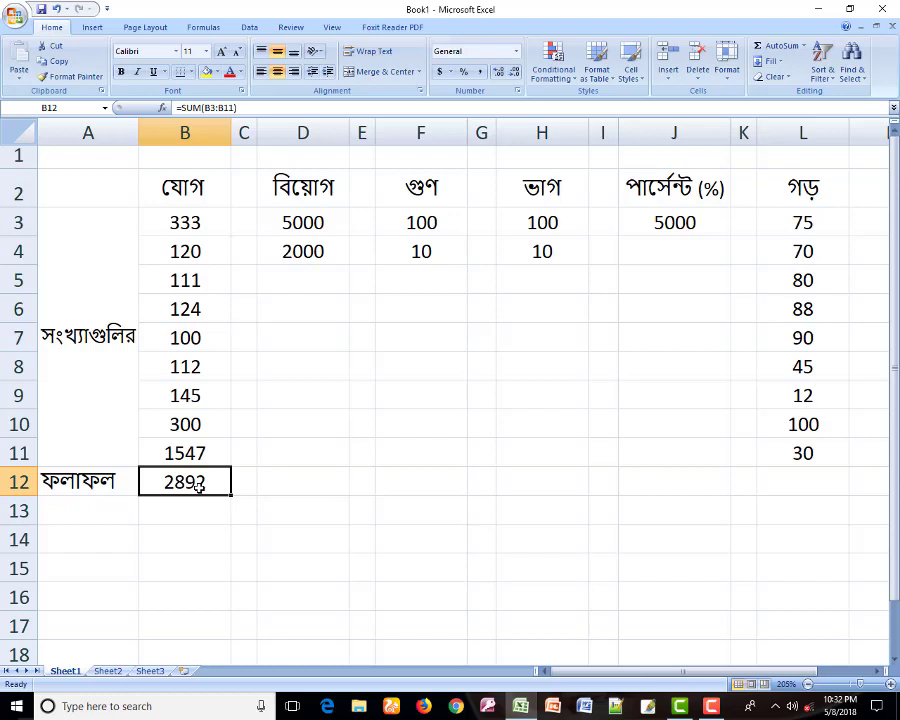
pyautogui.click(298, 488)
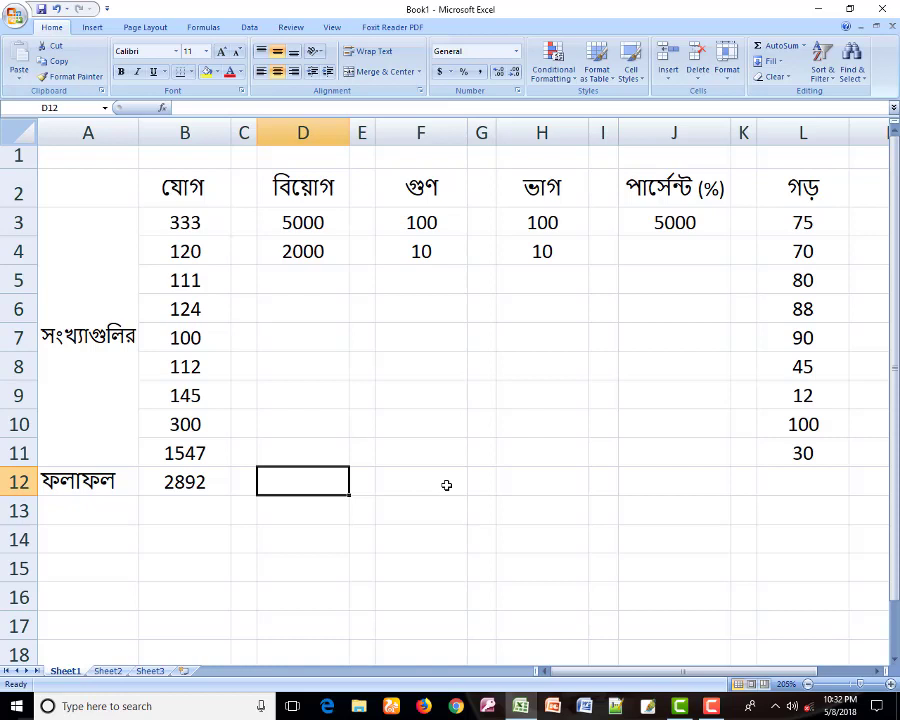
# Enter =D3-D4 in D12 to get the difference 3000.
pyautogui.write('=')
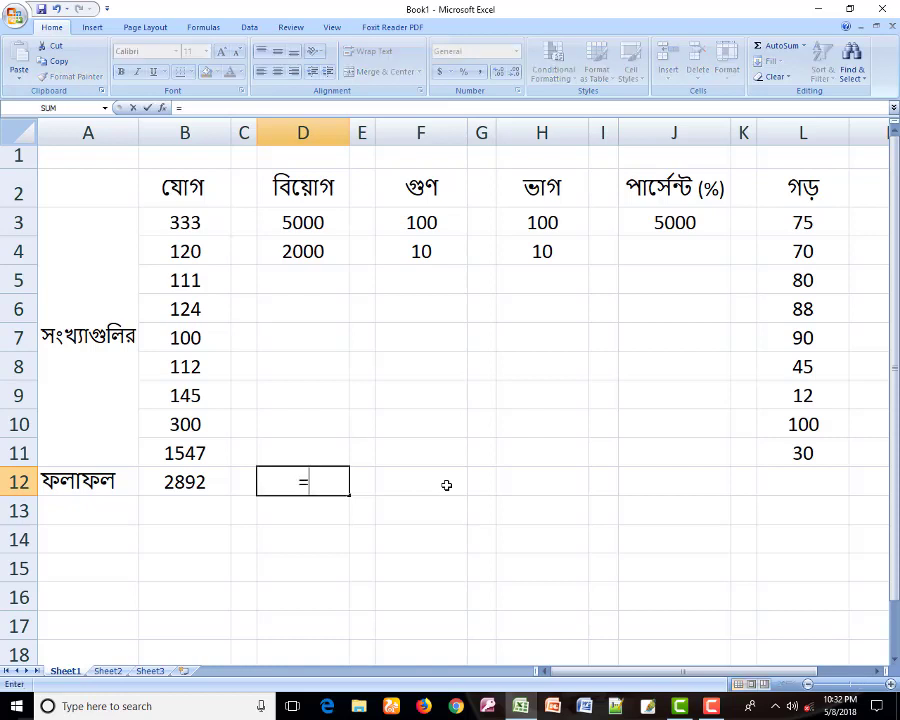
pyautogui.click(328, 223)
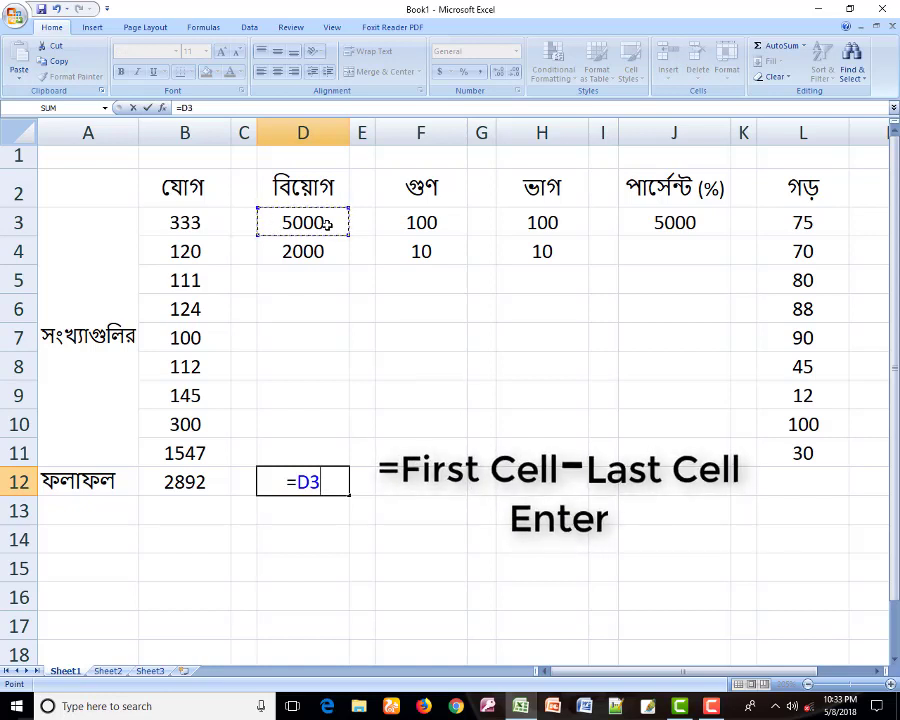
pyautogui.write('-')
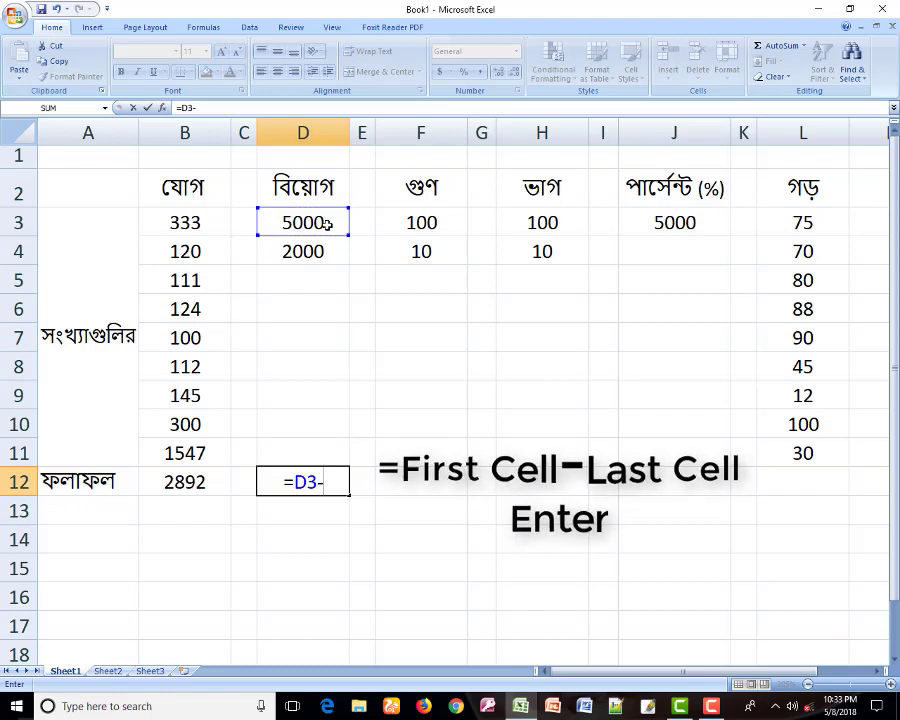
pyautogui.write('D4')
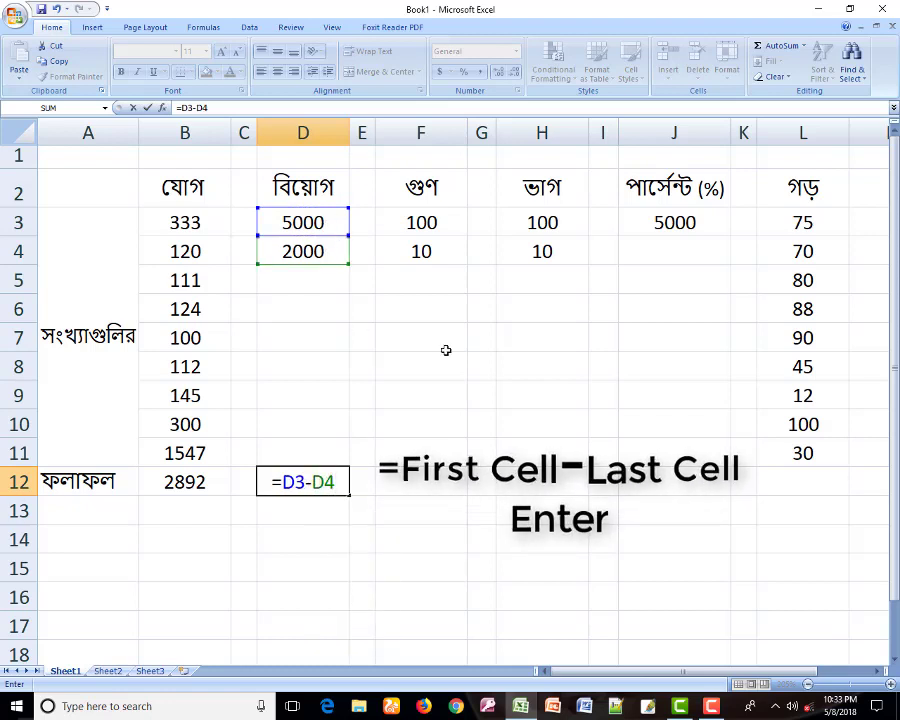
pyautogui.press('Return')
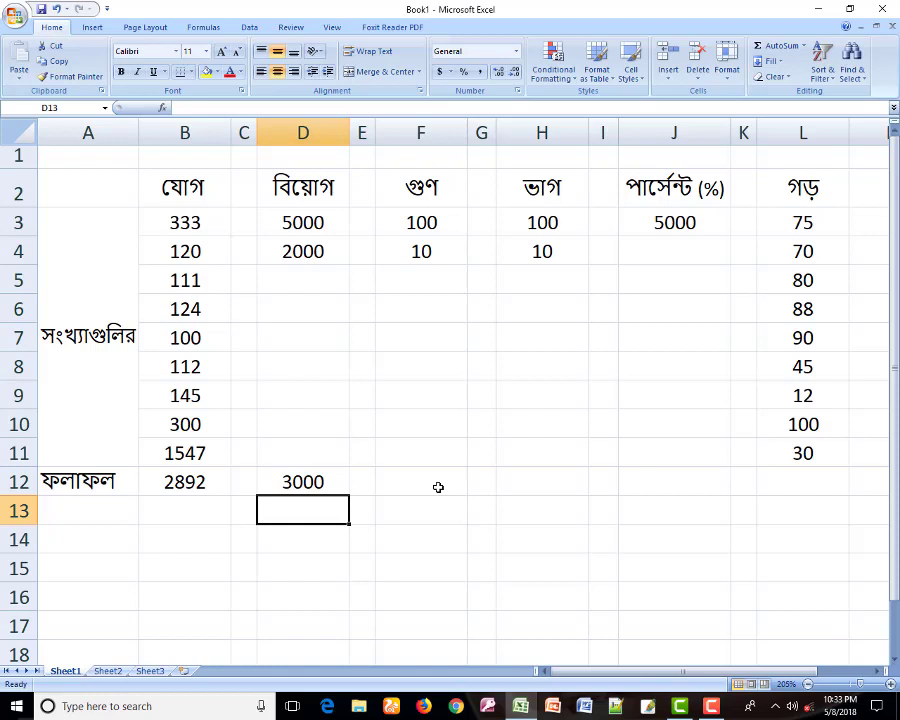
pyautogui.click(438, 487)
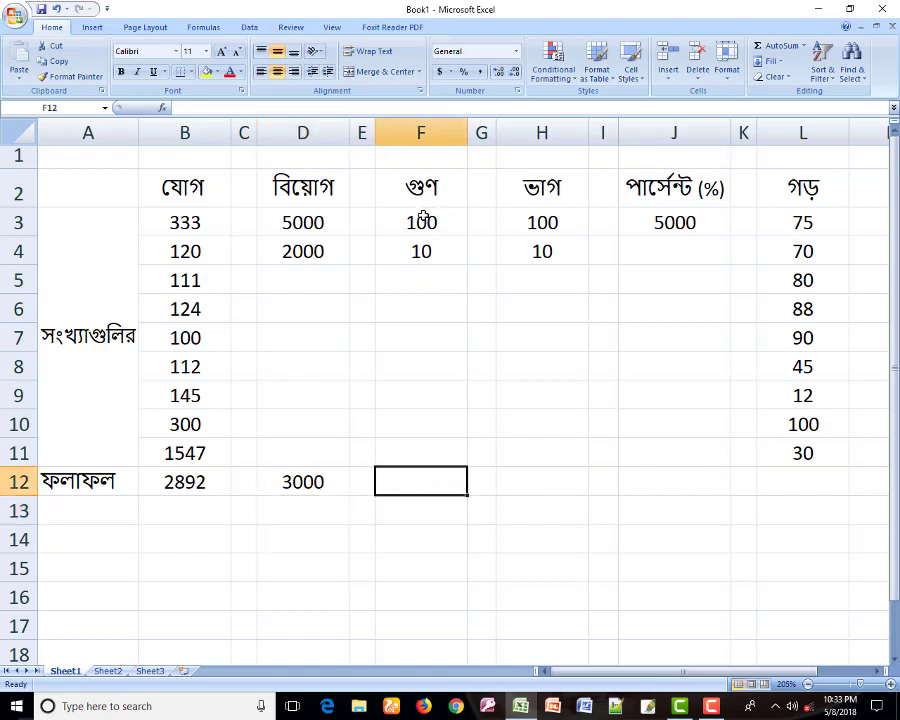
# Enter =F3*F4 in F12 to get the product 1000, then check the H3 and H4 values.
pyautogui.write('=')
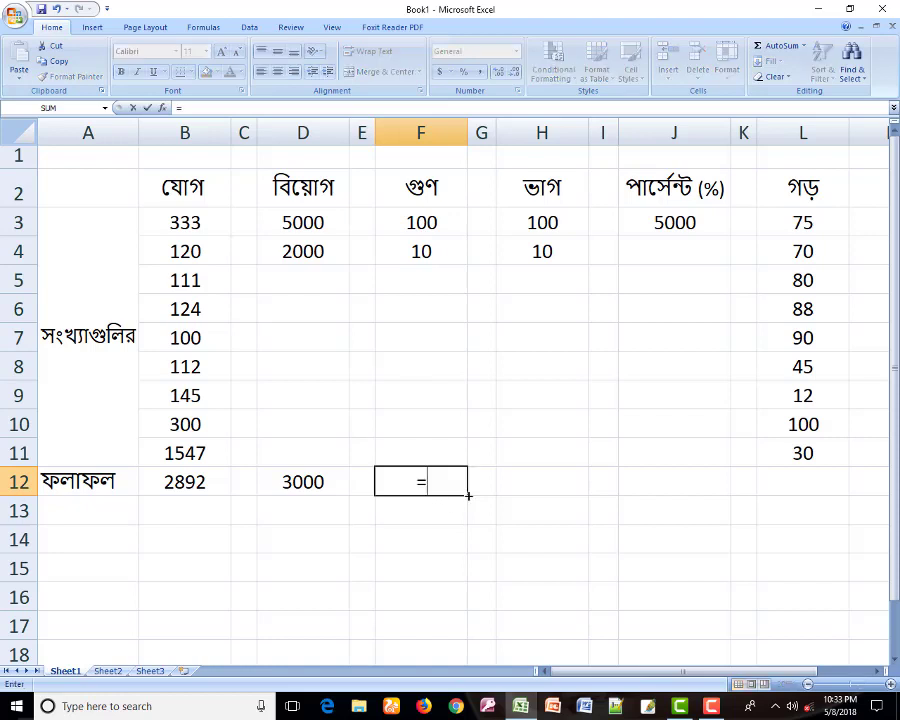
pyautogui.write('F3')
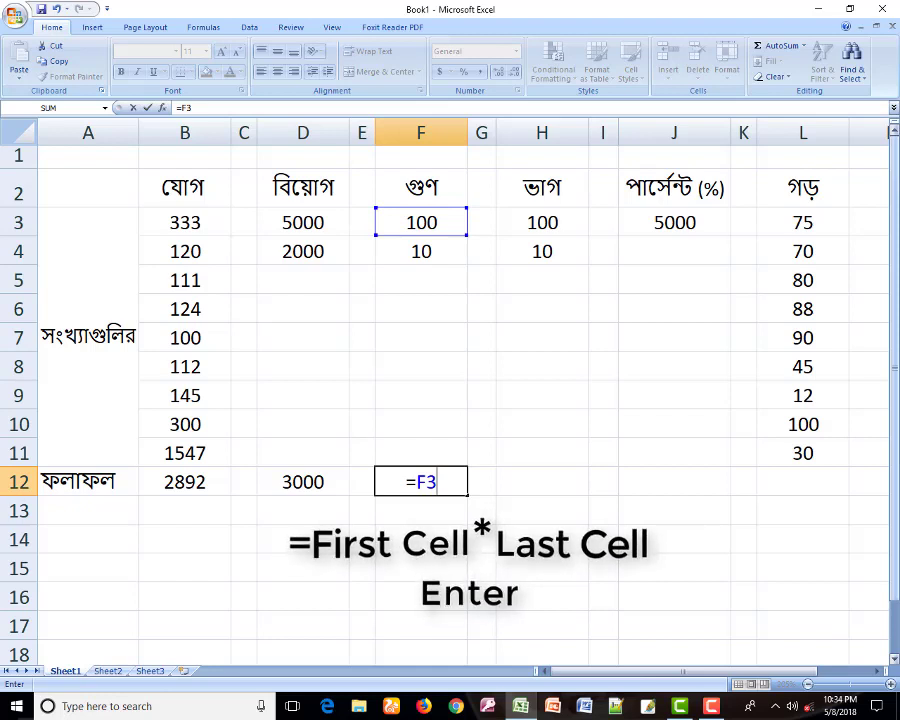
pyautogui.write('*')
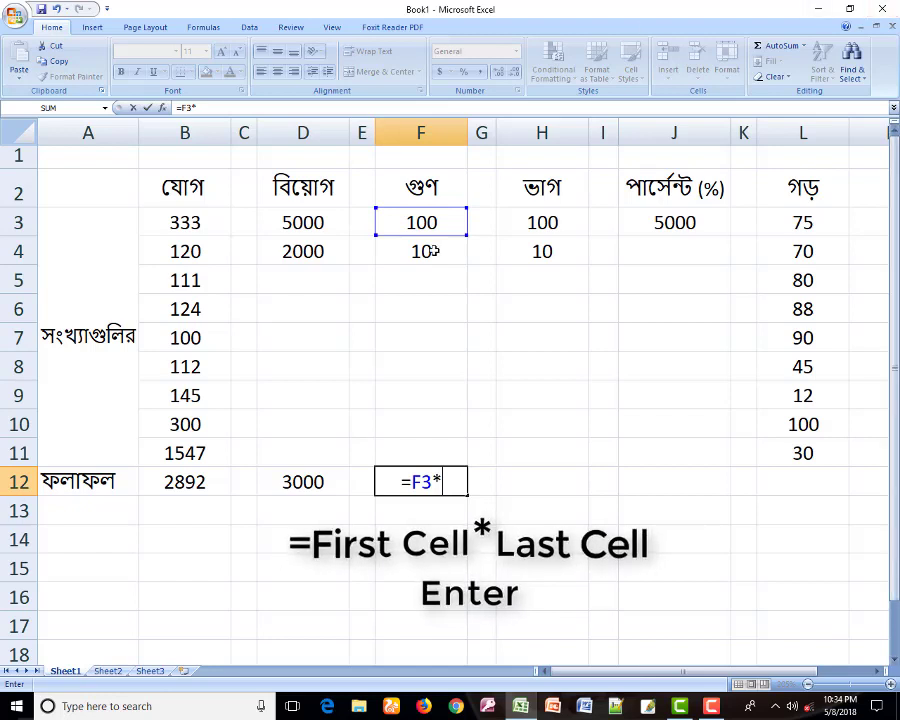
pyautogui.click(432, 251)
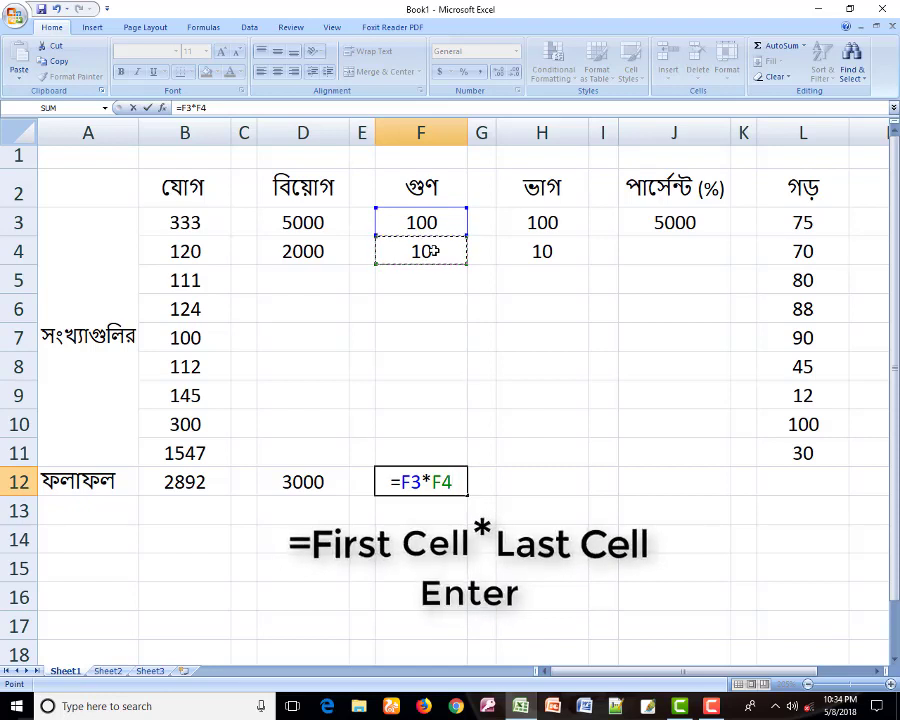
pyautogui.press('Return')
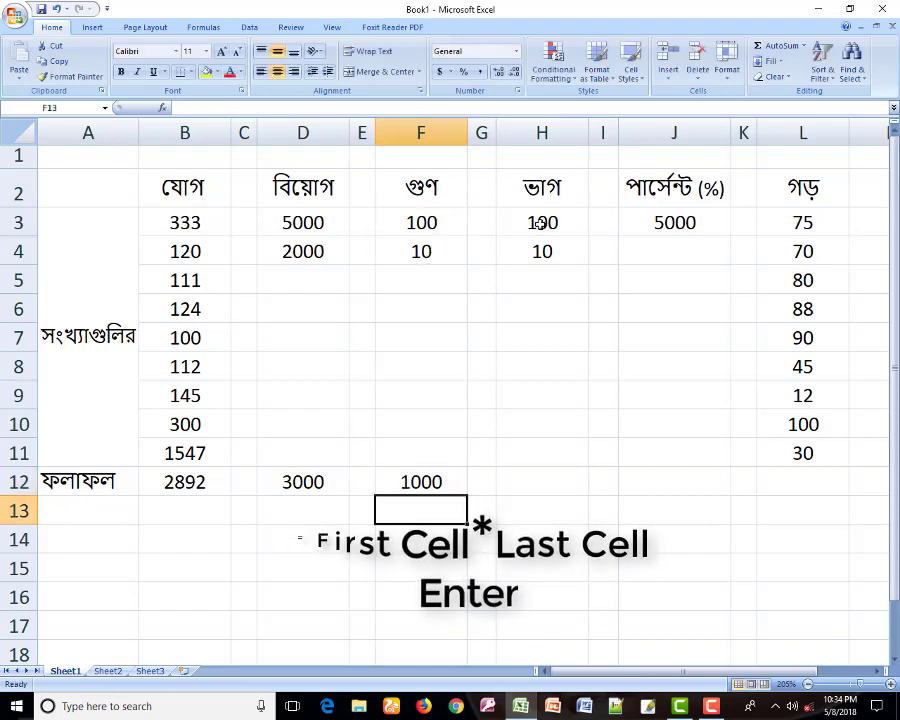
pyautogui.click(539, 224)
pyautogui.click(541, 251)
pyautogui.click(538, 222)
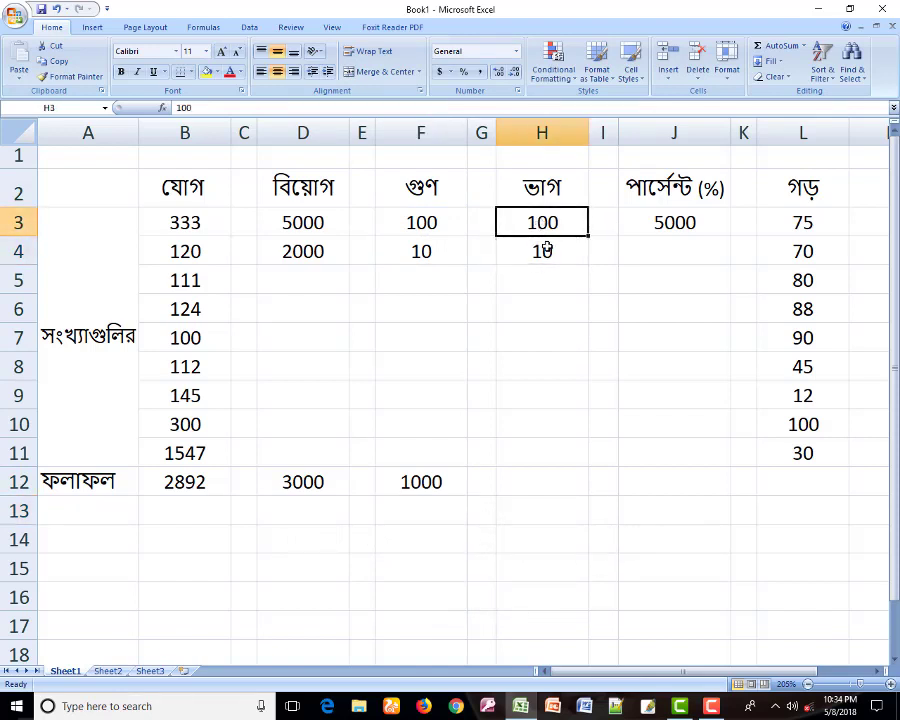
# Begin the division formula =H3/ in H12 with H3 (100) as the dividend.
pyautogui.click(541, 251)
pyautogui.click(541, 222)
pyautogui.click(538, 253)
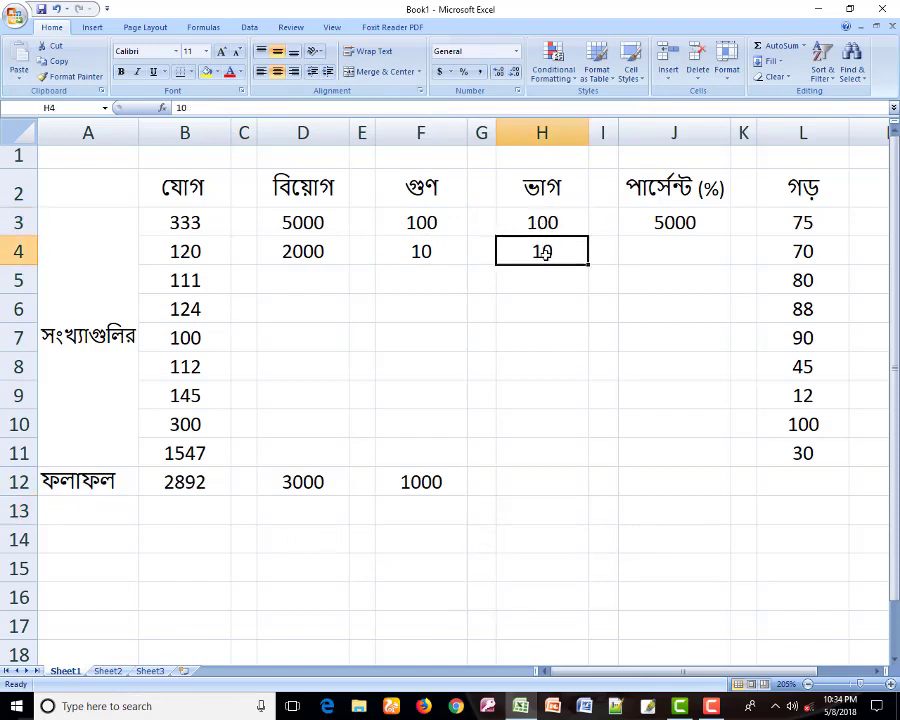
pyautogui.click(538, 471)
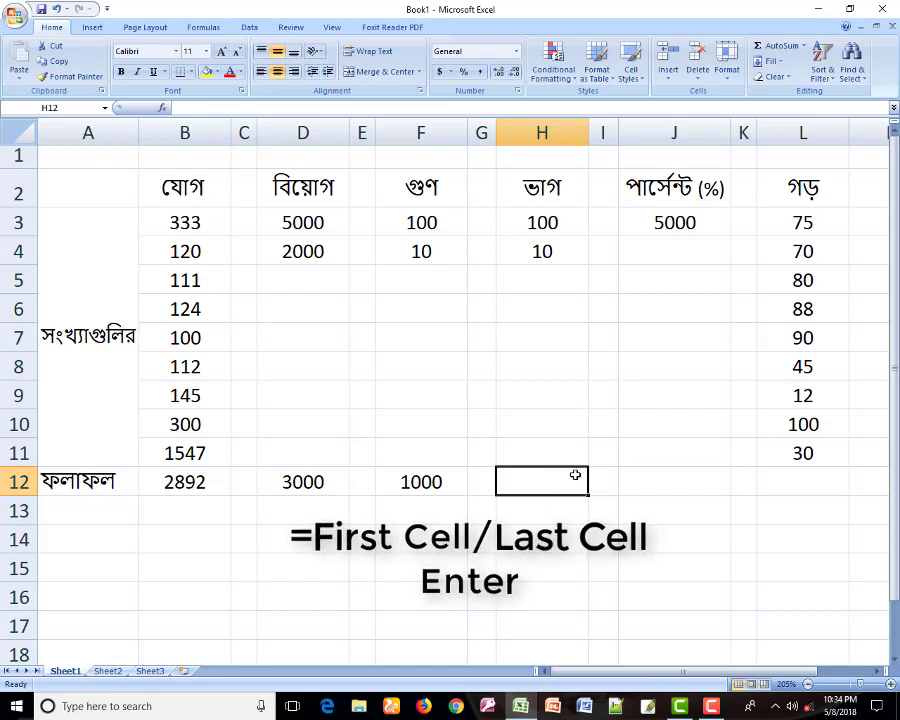
pyautogui.write('=')
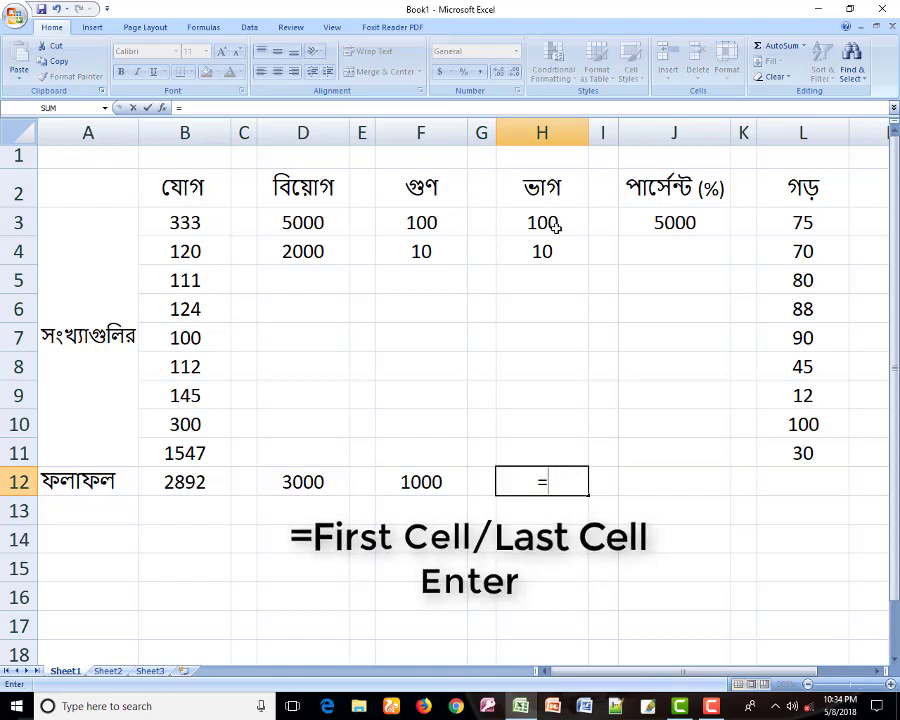
pyautogui.click(556, 227)
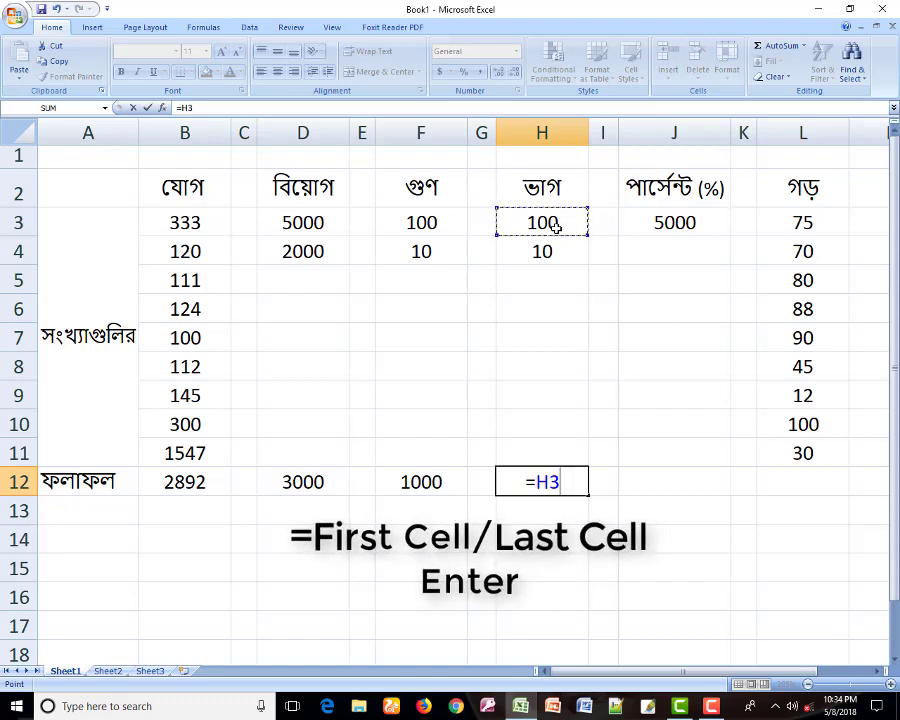
pyautogui.write('/')
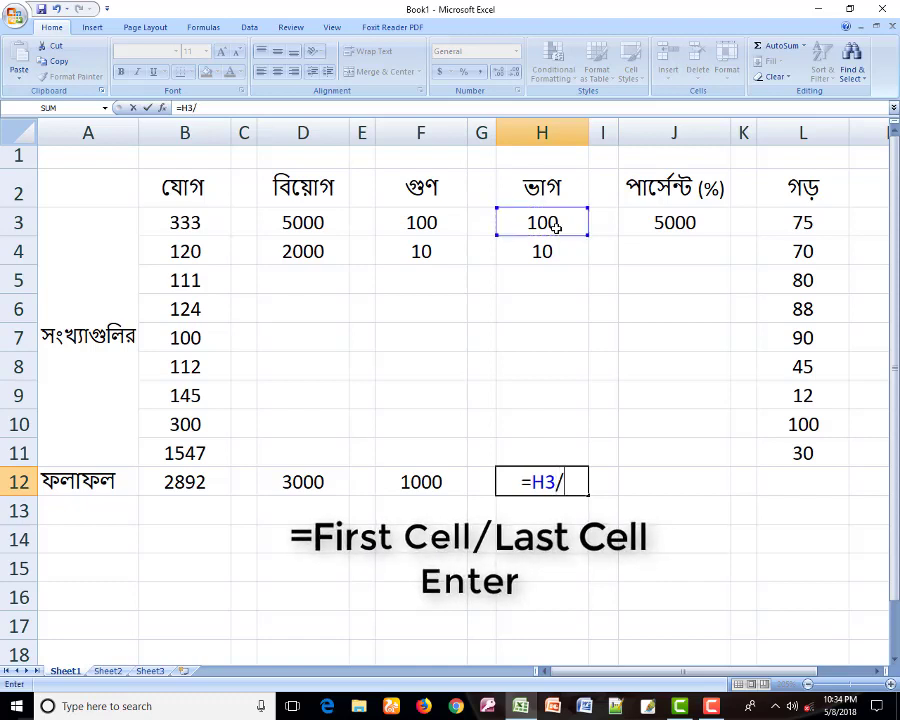
pyautogui.press('BackSpace')
pyautogui.write('/')
# Finish =H3/H4 in H12 with H4 as divisor, giving the quotient 10.
pyautogui.click(549, 252)
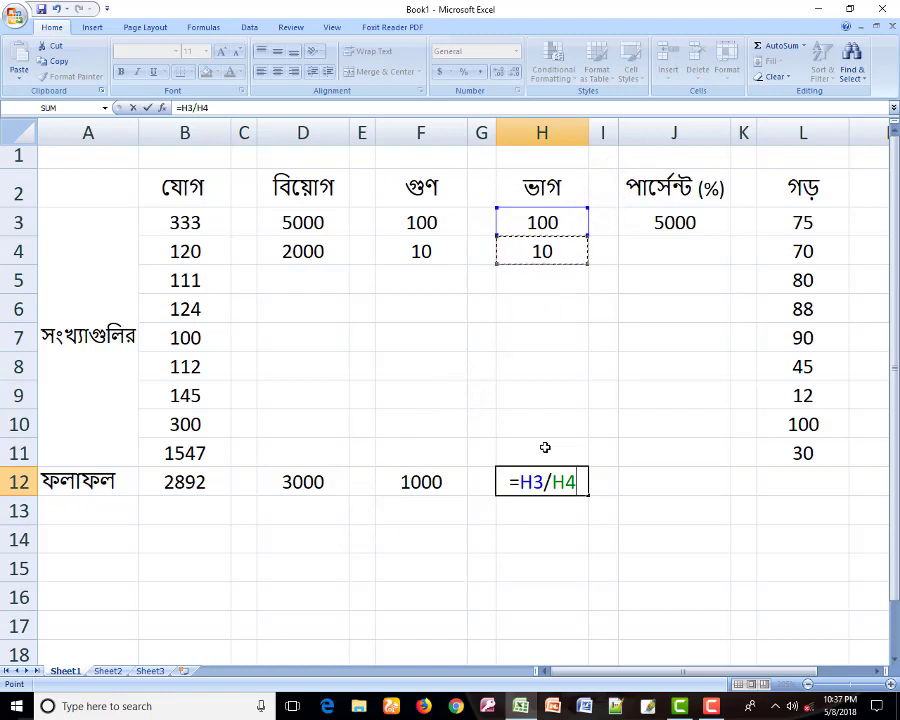
pyautogui.press('Return')
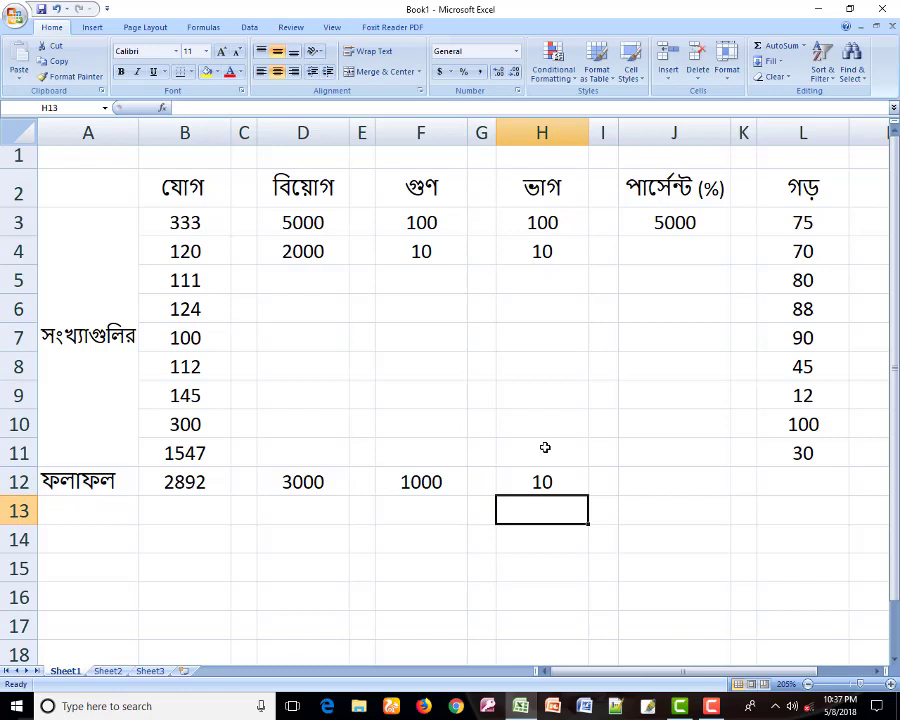
# Enter a 20% rate in cell J7.
pyautogui.click(556, 483)
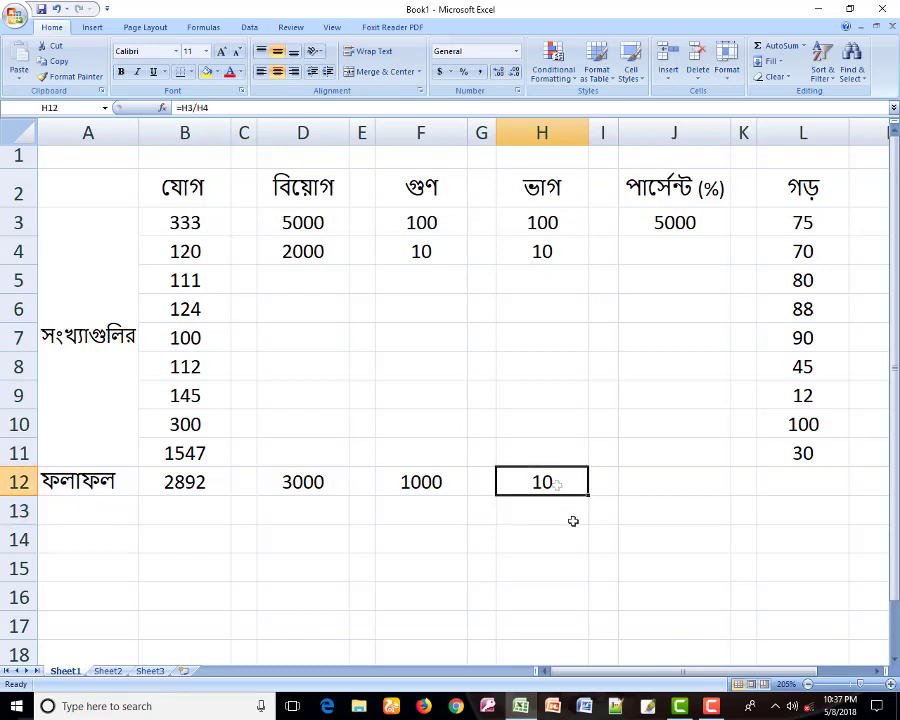
pyautogui.click(686, 487)
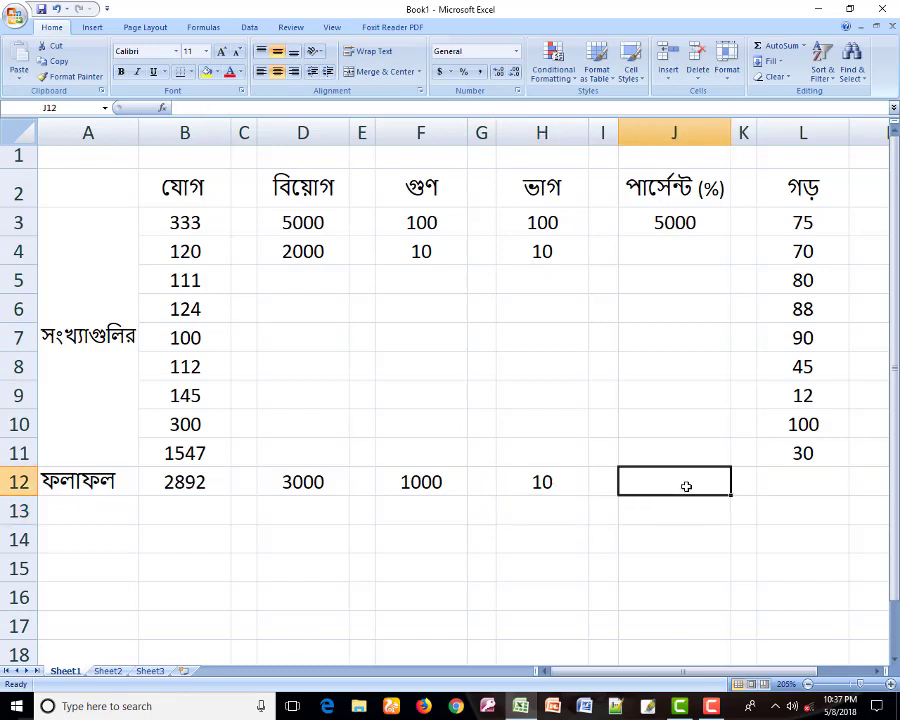
pyautogui.click(713, 223)
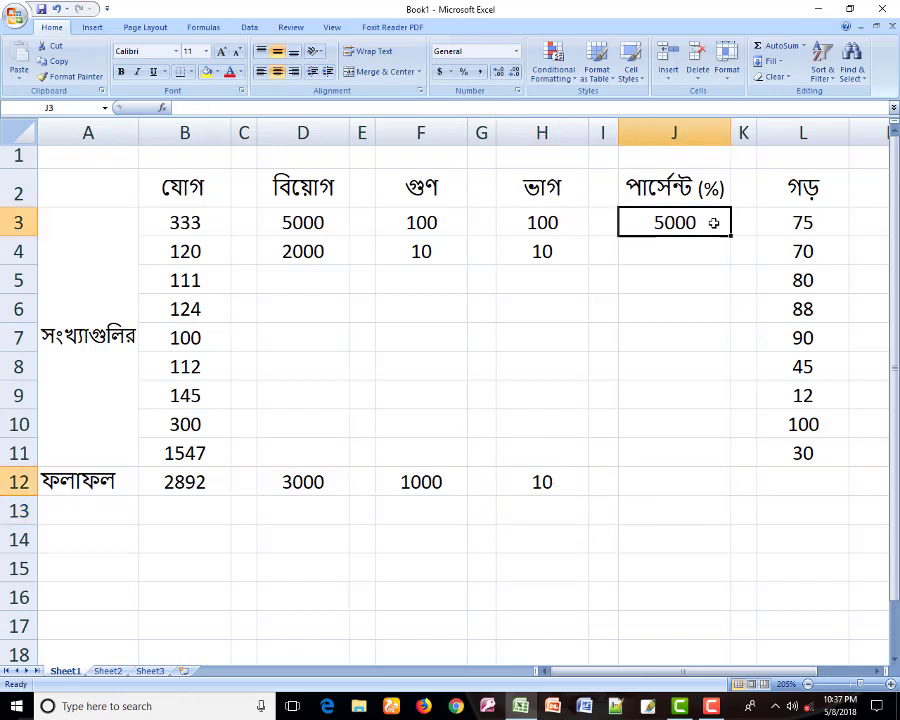
pyautogui.click(670, 482)
pyautogui.click(673, 344)
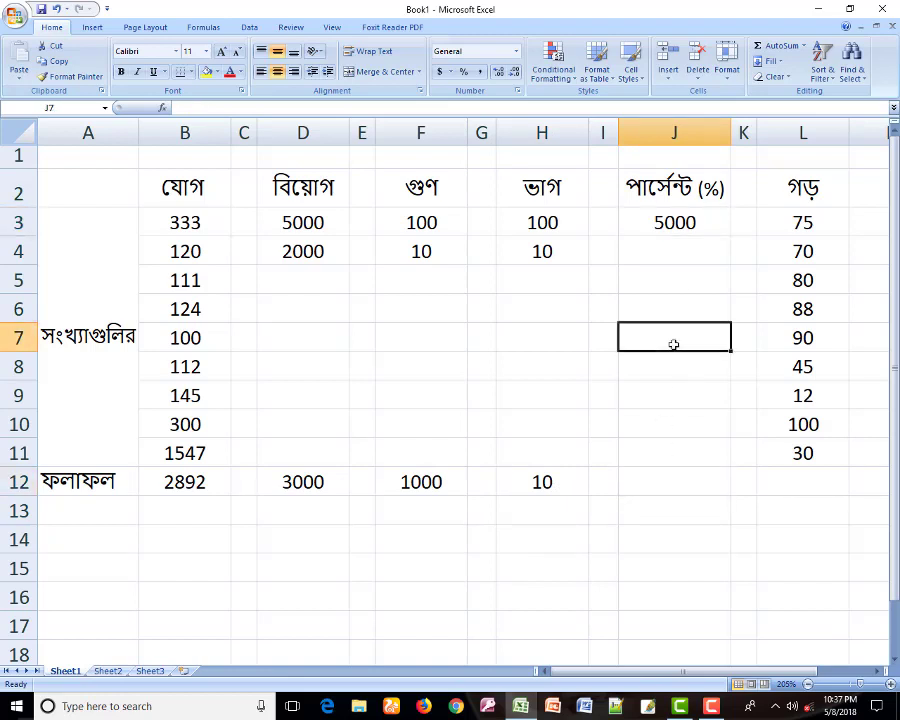
pyautogui.write('20')
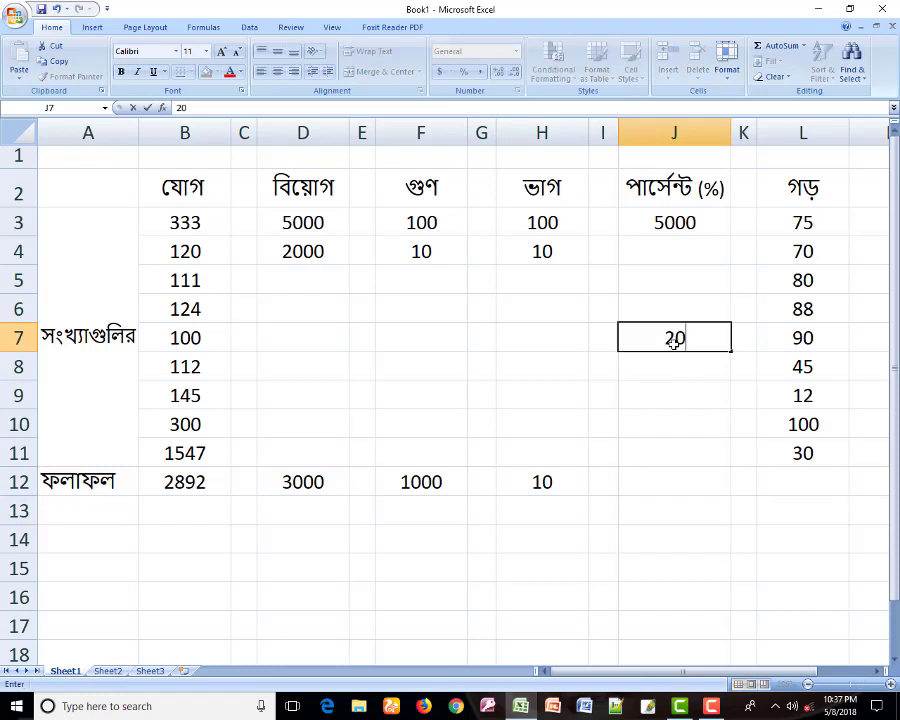
pyautogui.write('%')
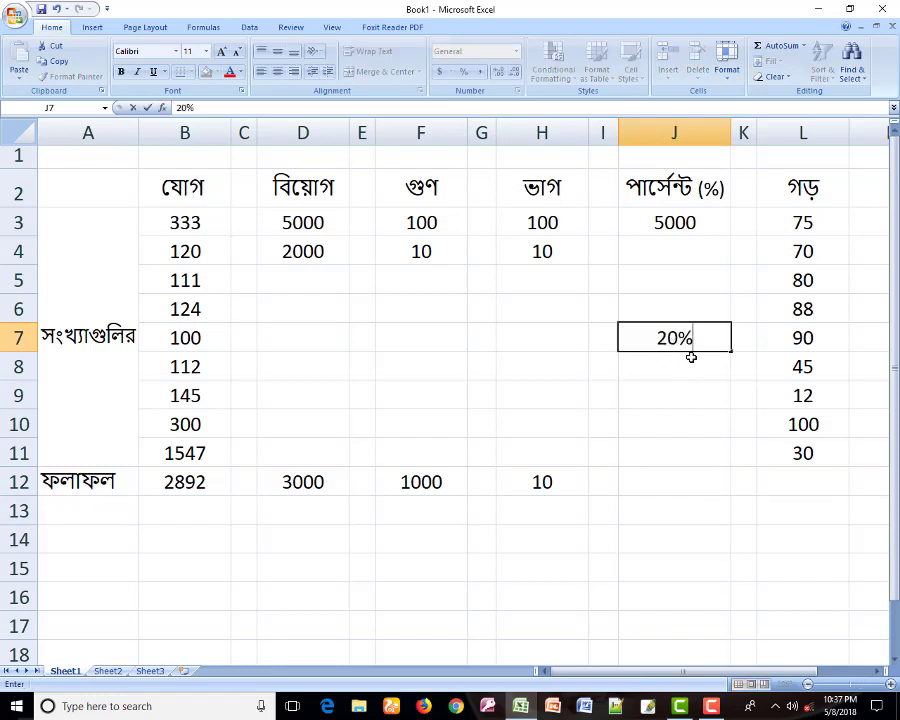
pyautogui.click(689, 384)
pyautogui.click(668, 342)
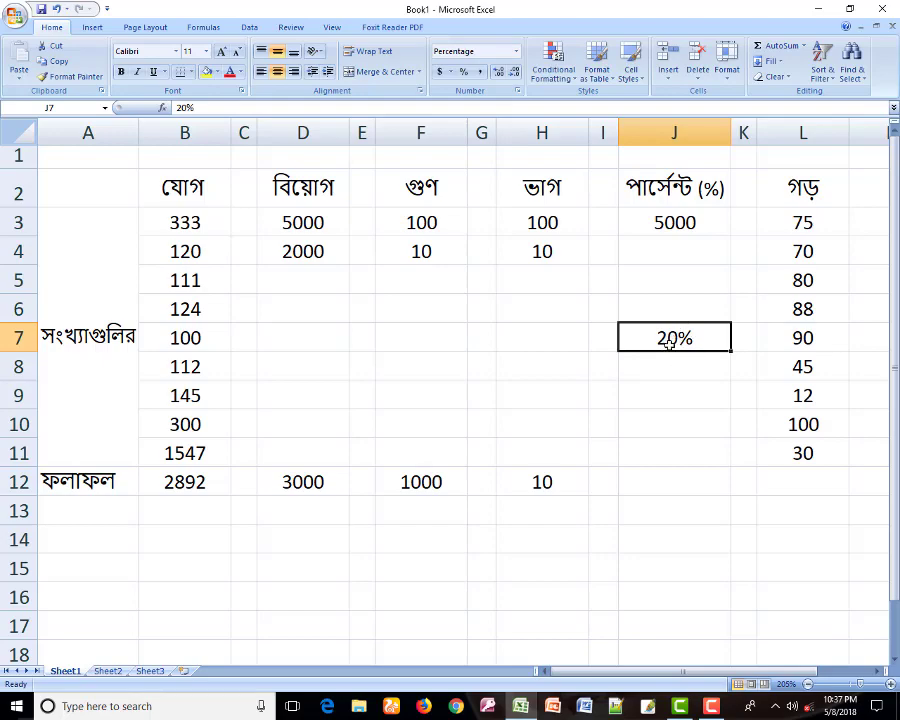
# Move the 20% entry from J7 into cell I7.
pyautogui.press('super')
pyautogui.press('Escape')
pyautogui.hotkey('ctrl', 'c')
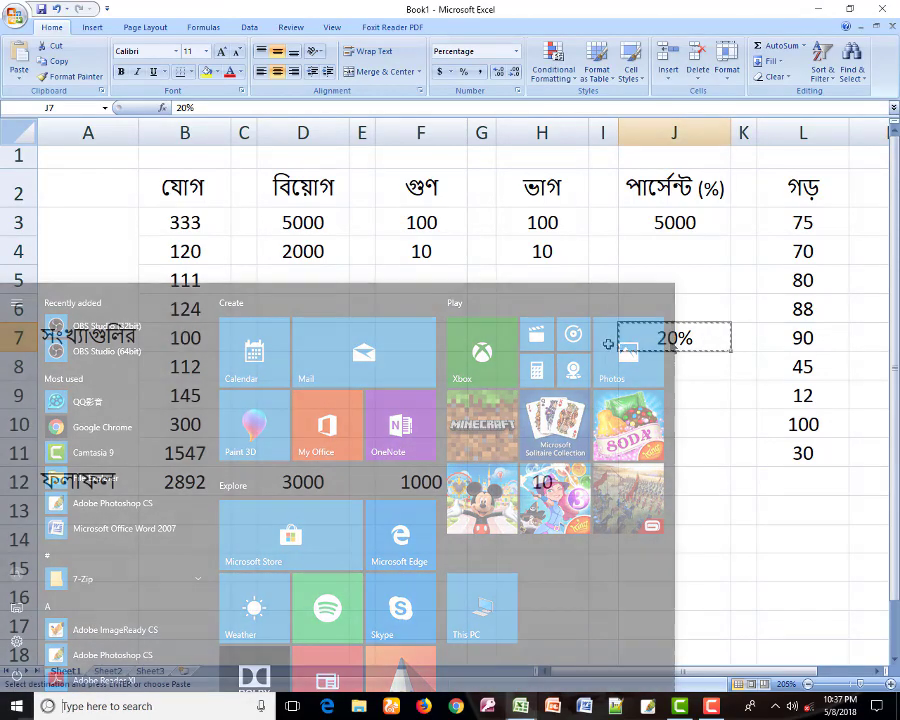
pyautogui.click(605, 343)
pyautogui.hotkey('ctrl', 'v')
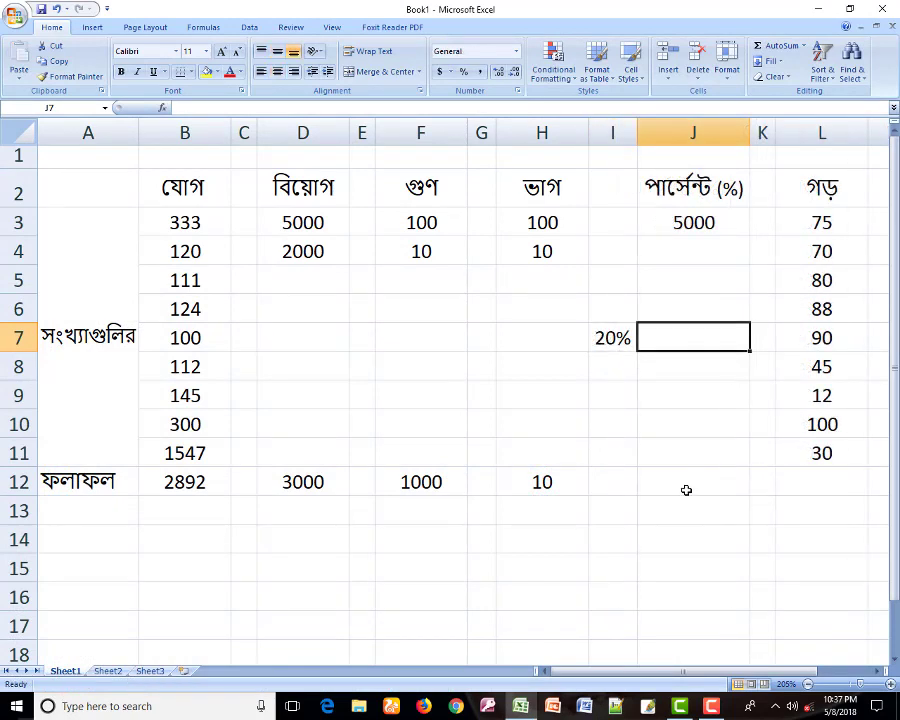
pyautogui.click(686, 490)
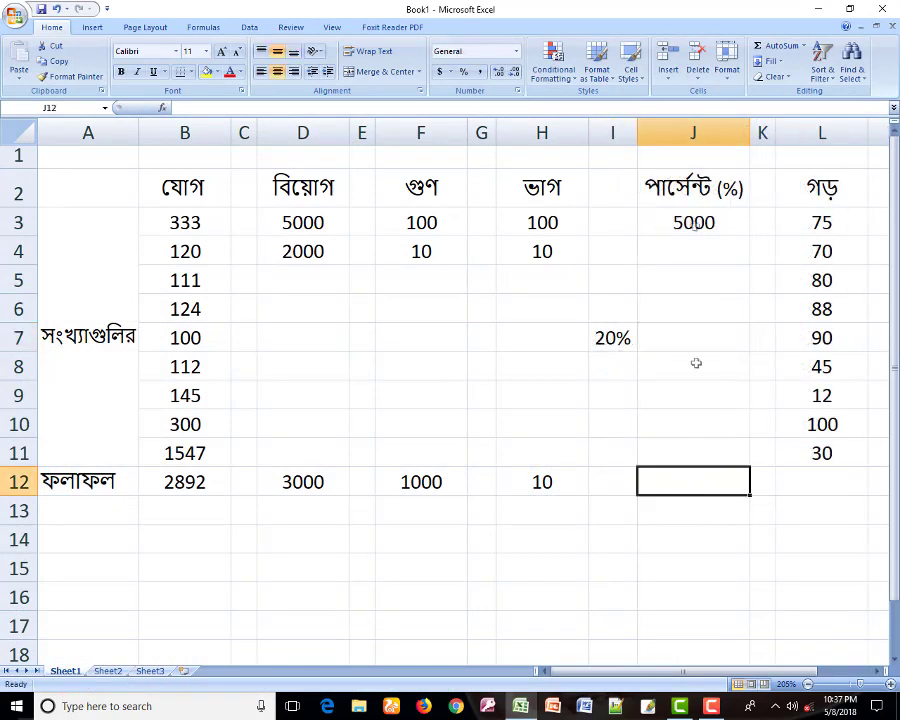
pyautogui.click(694, 223)
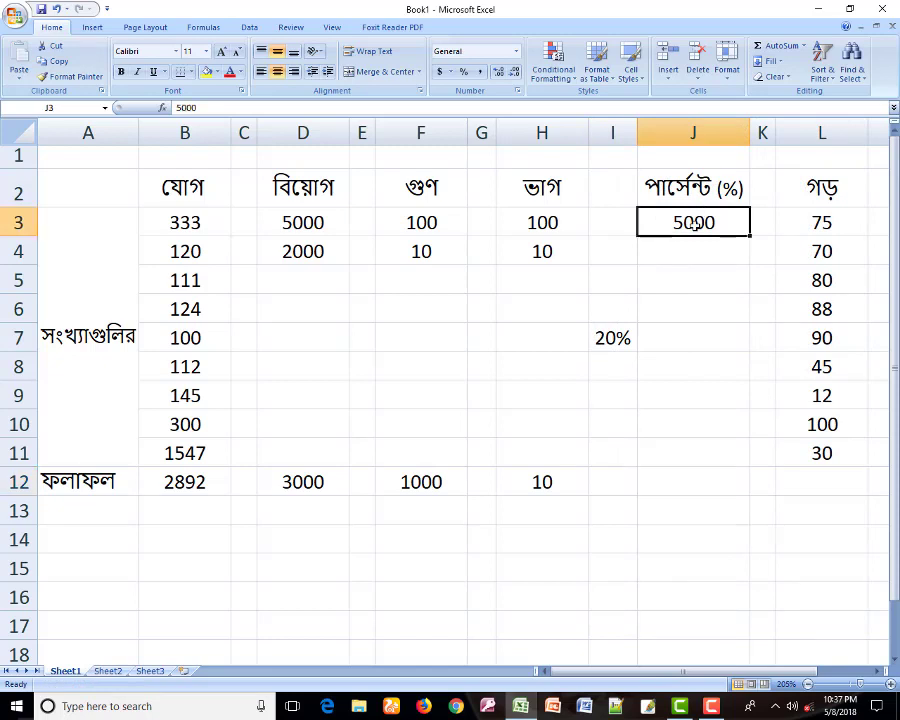
# Enter =J3*20% in J12 so it shows 1000 as the percentage result.
pyautogui.click(684, 489)
pyautogui.write('=')
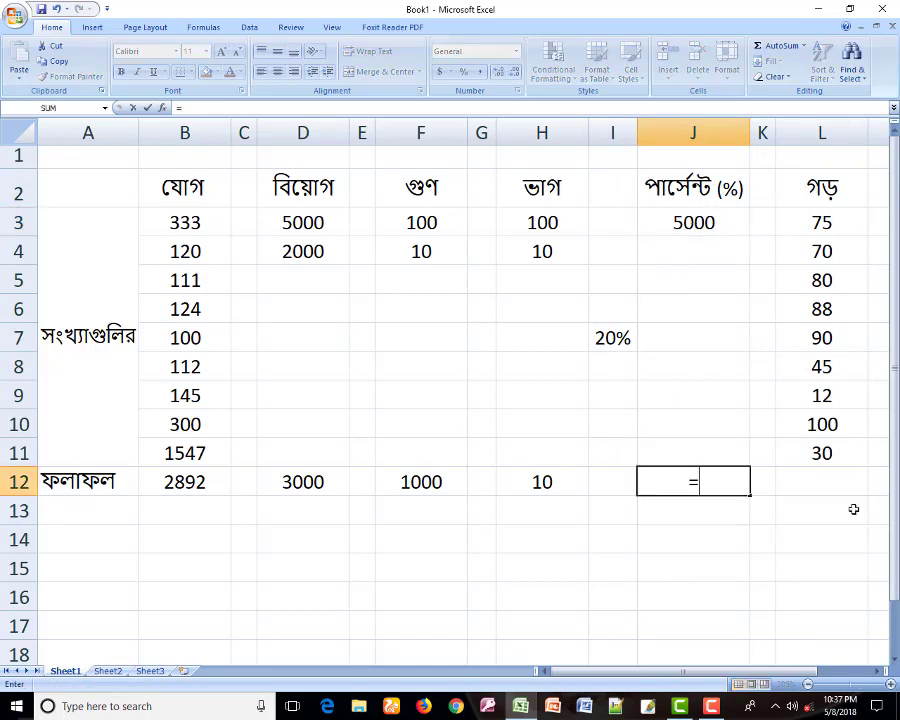
pyautogui.click(708, 222)
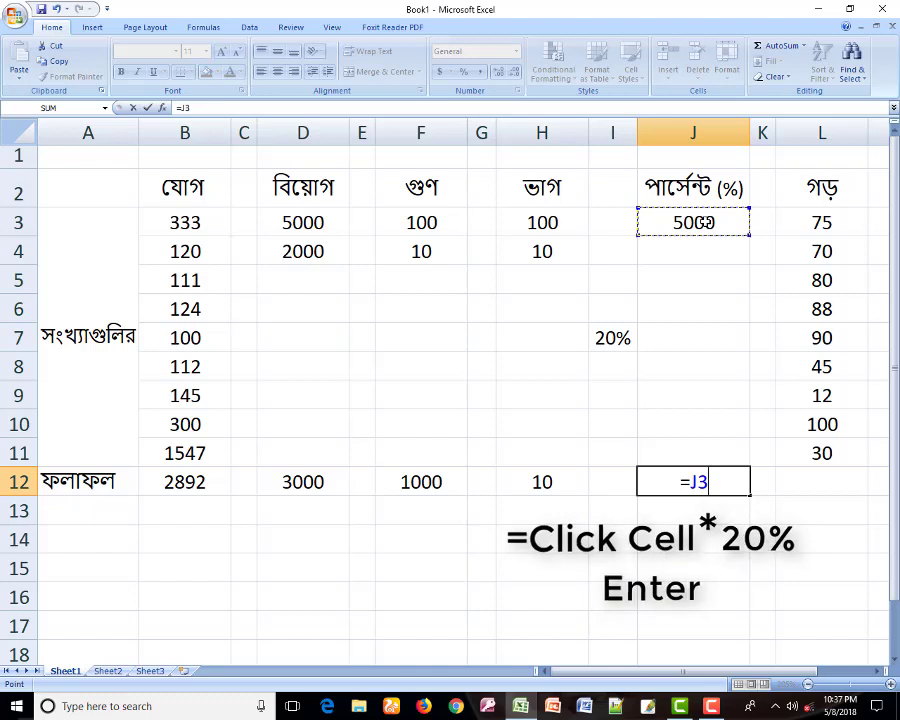
pyautogui.write('*')
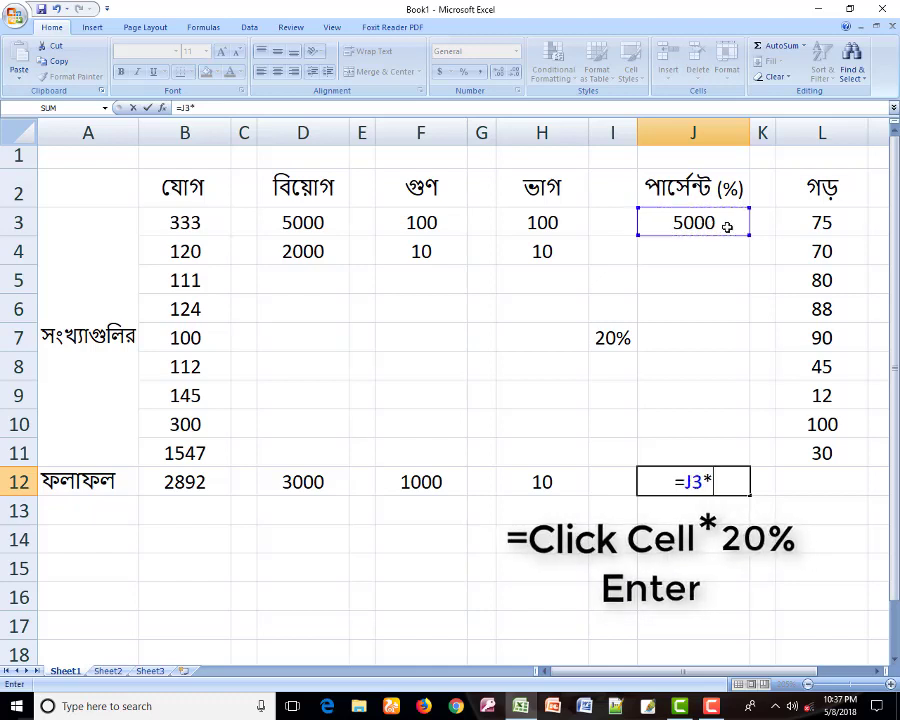
pyautogui.write('20')
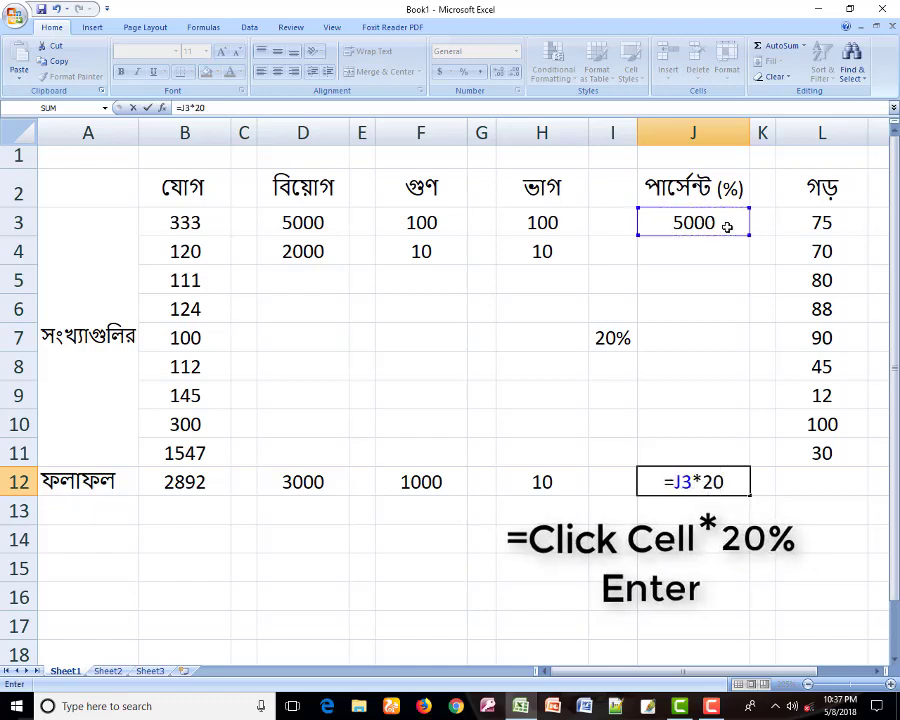
pyautogui.write('%')
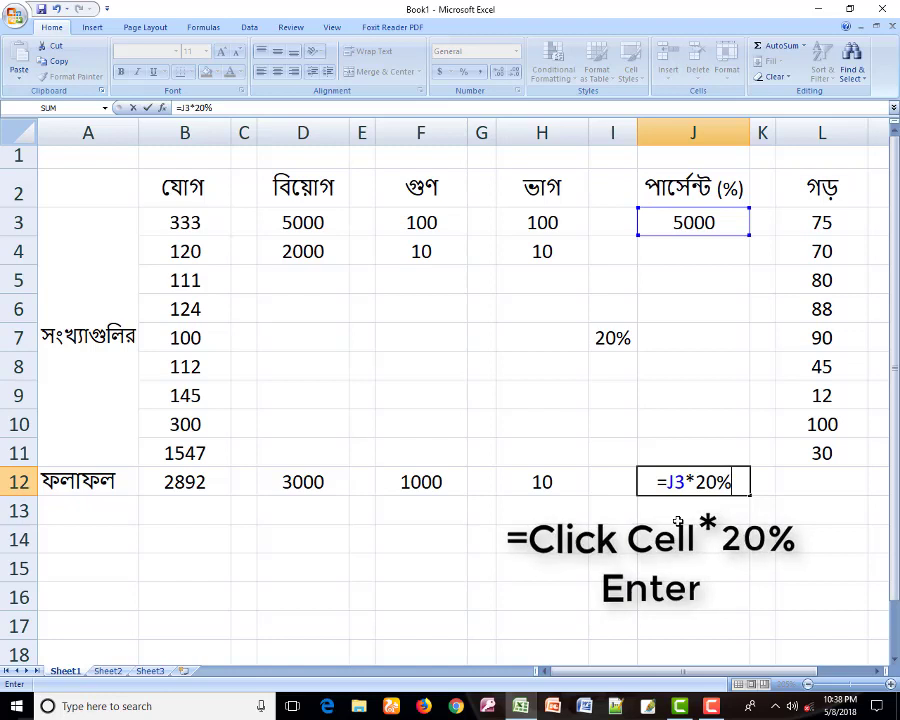
pyautogui.press('Return')
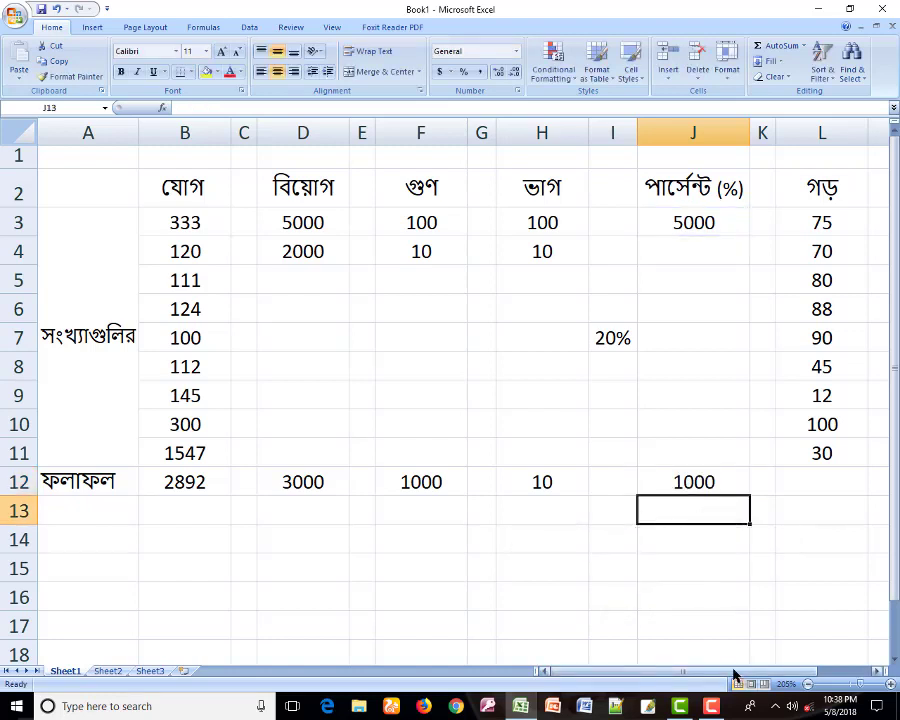
pyautogui.moveTo(733, 675); pyautogui.dragTo(822, 675)
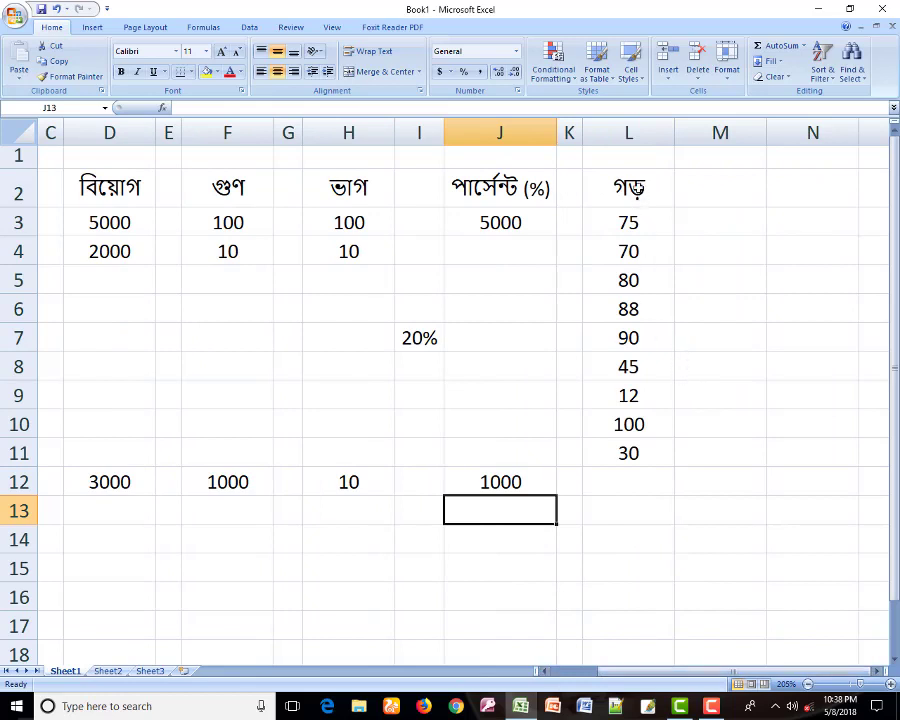
# Build an =average(L3:L11) formula in L12 for the গড় column.
pyautogui.click(631, 488)
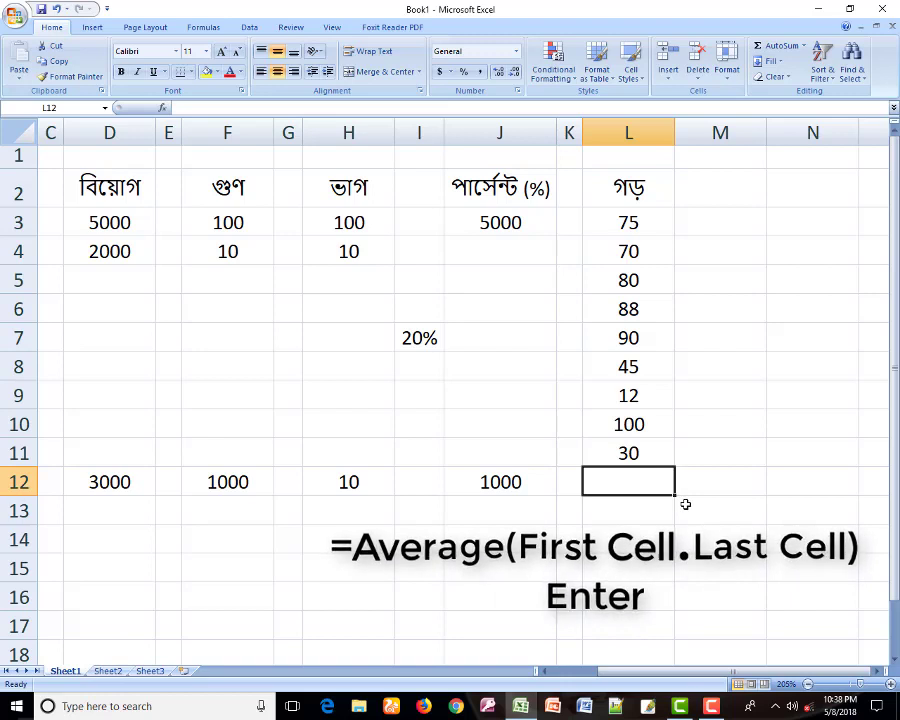
pyautogui.write('=')
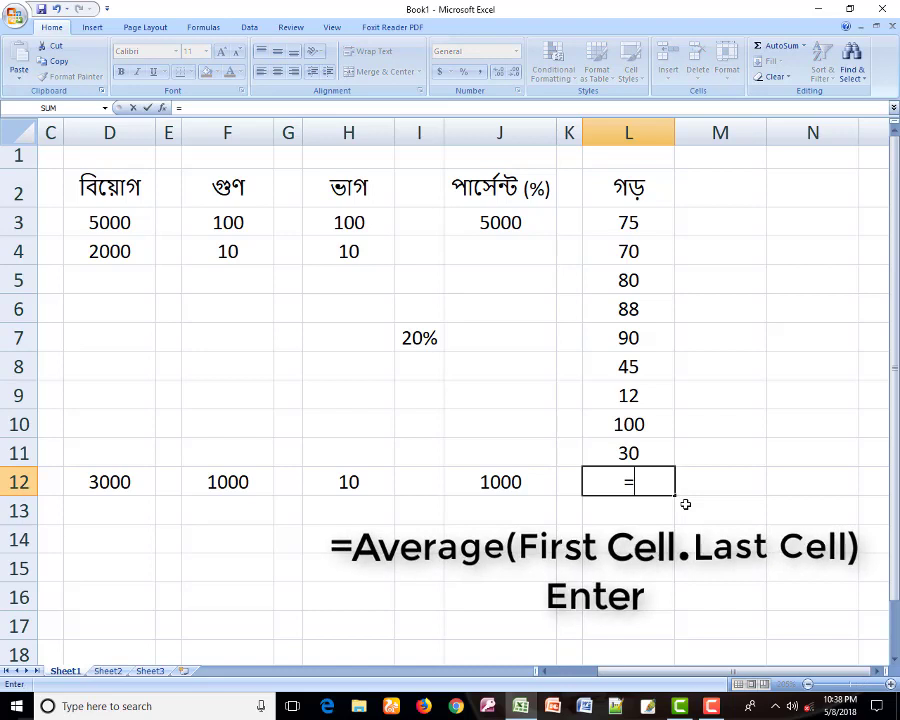
pyautogui.write('a')
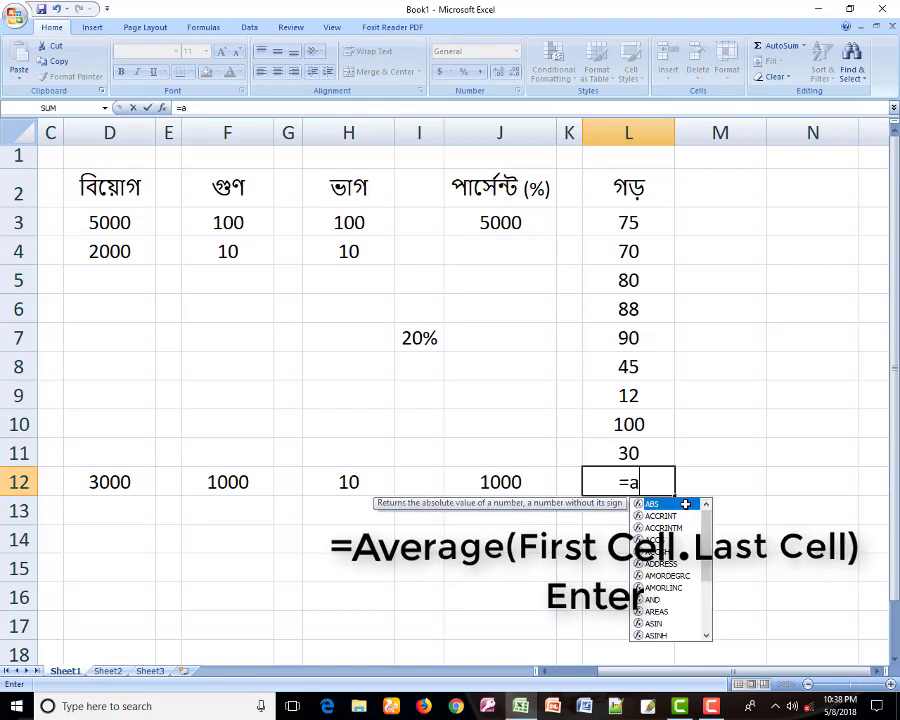
pyautogui.write('ver')
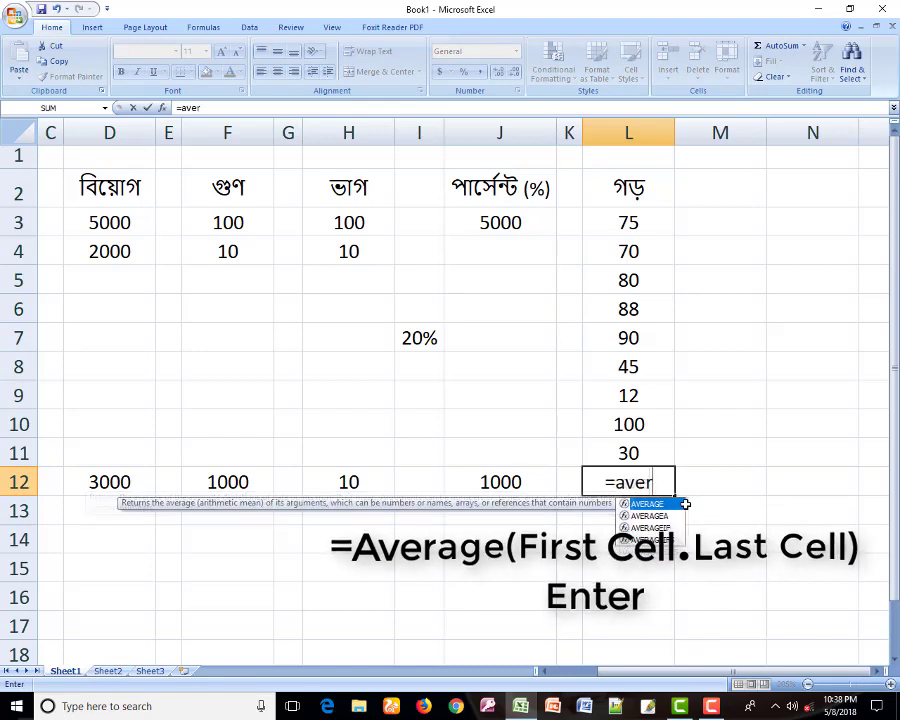
pyautogui.write('age')
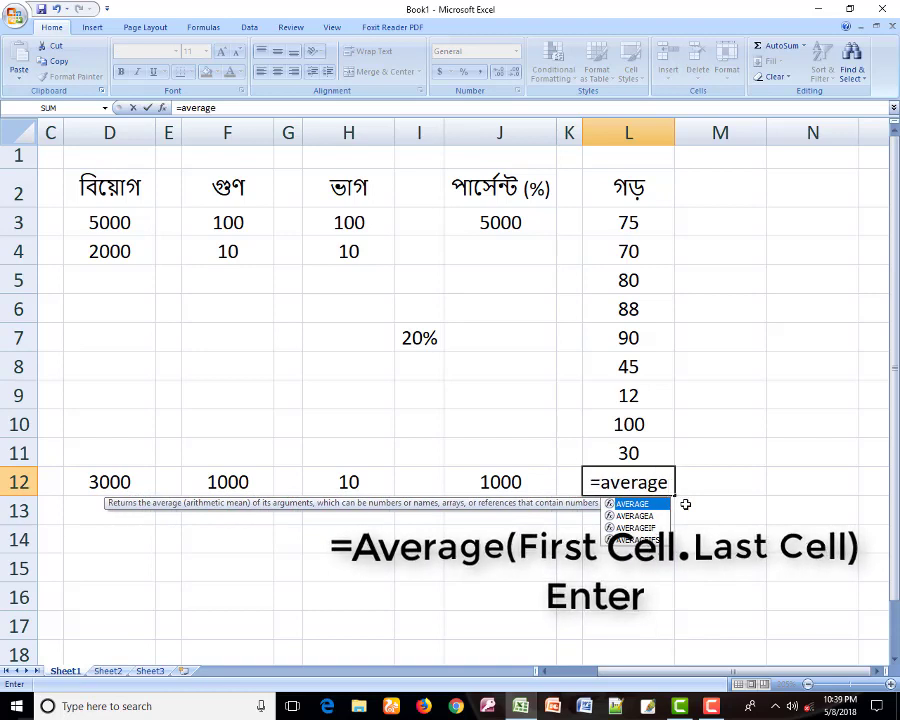
pyautogui.write('(')
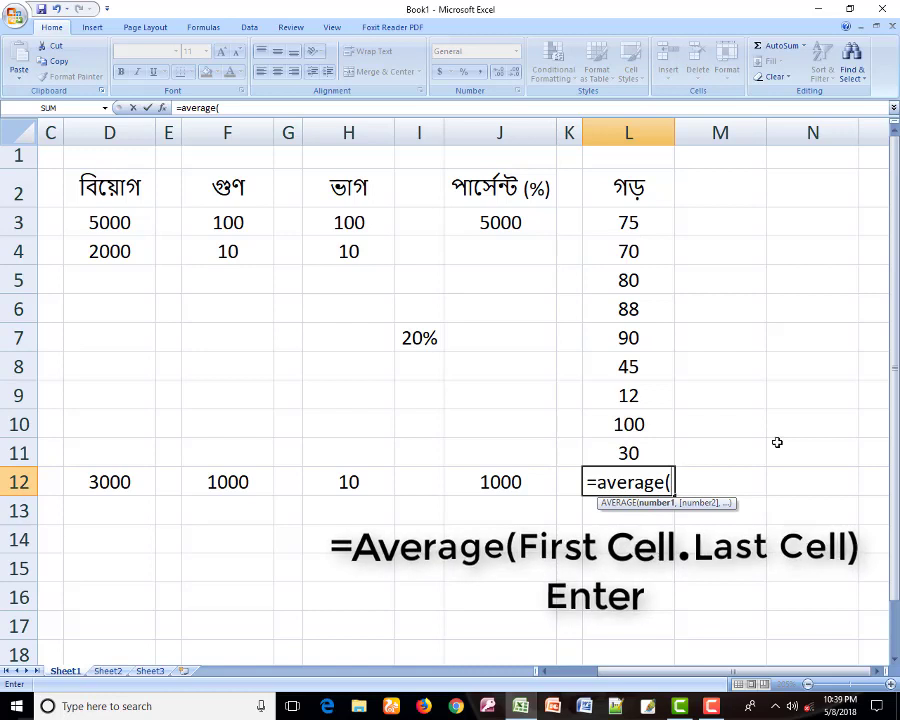
pyautogui.click(637, 222)
pyautogui.press('F8')
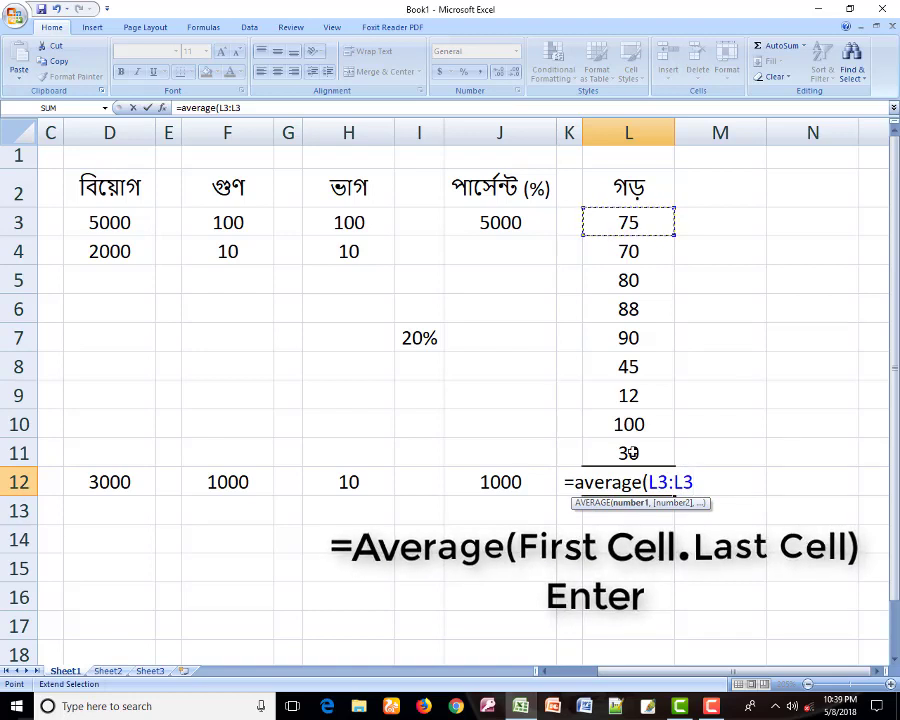
pyautogui.click(632, 453)
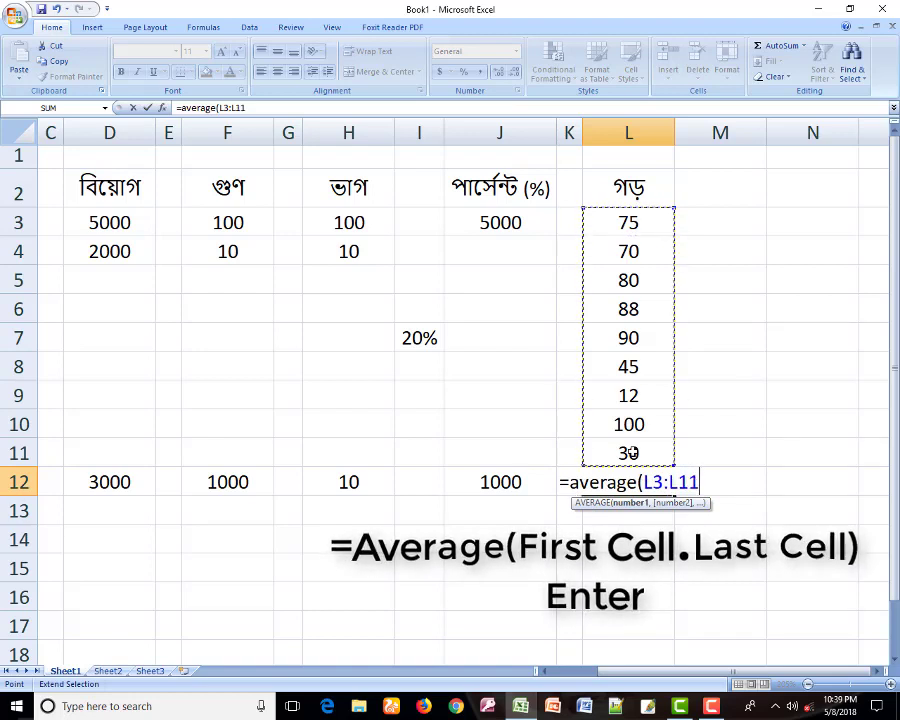
pyautogui.write(')')
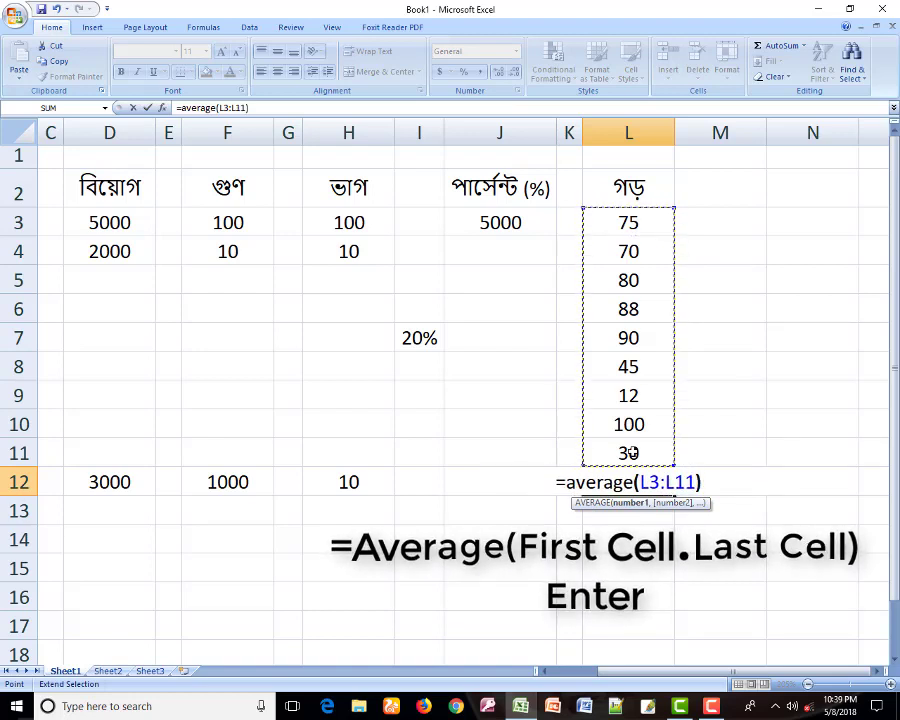
pyautogui.press('Return')
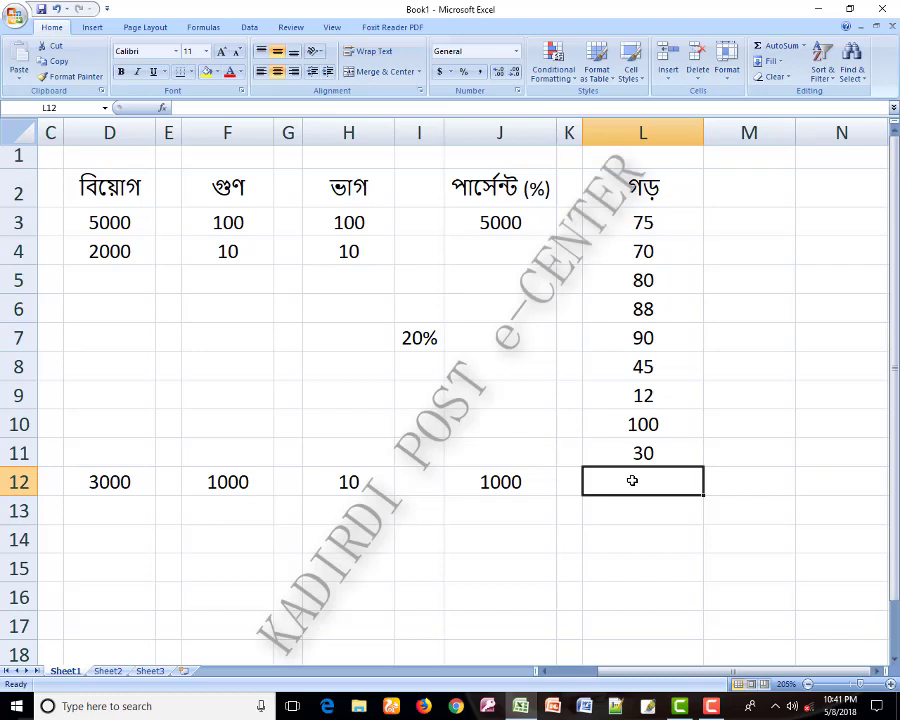
# Re-enter =average(L3:L11) in L12, giving 65.5555556.
pyautogui.write('=av')
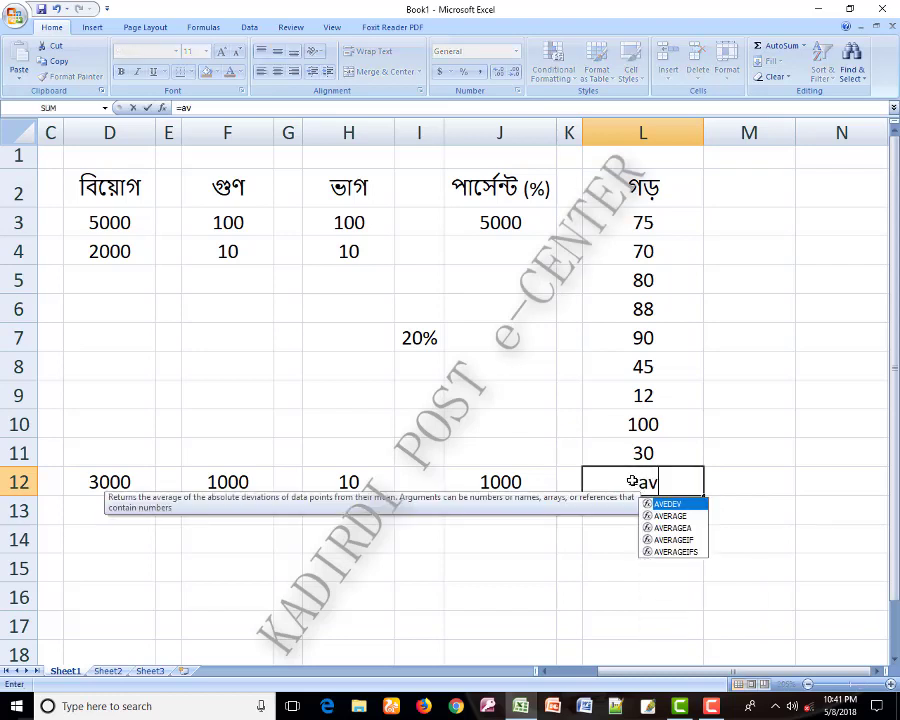
pyautogui.write('erag')
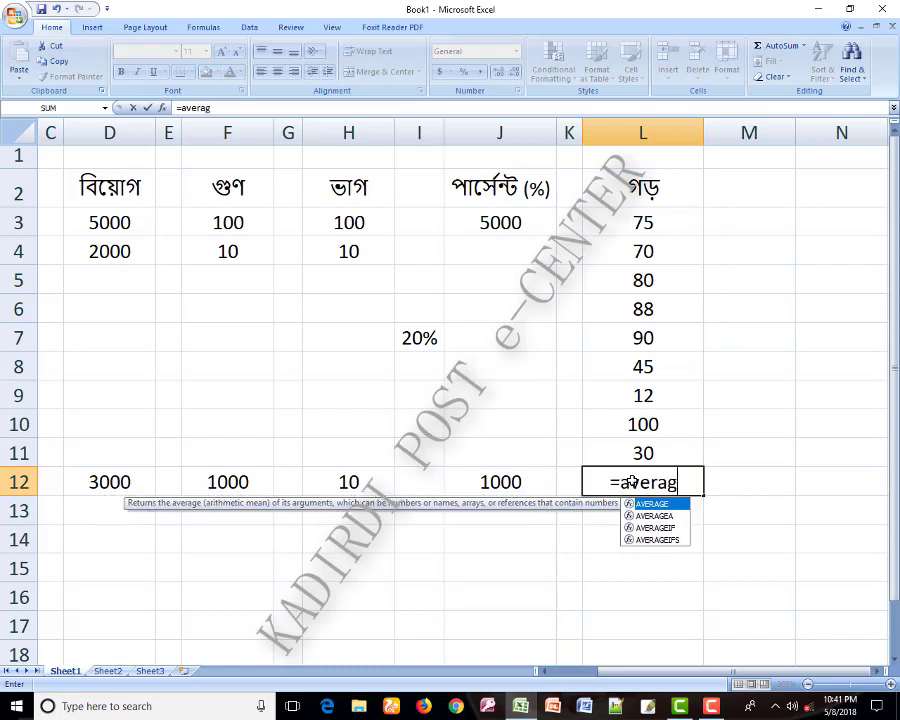
pyautogui.write('e')
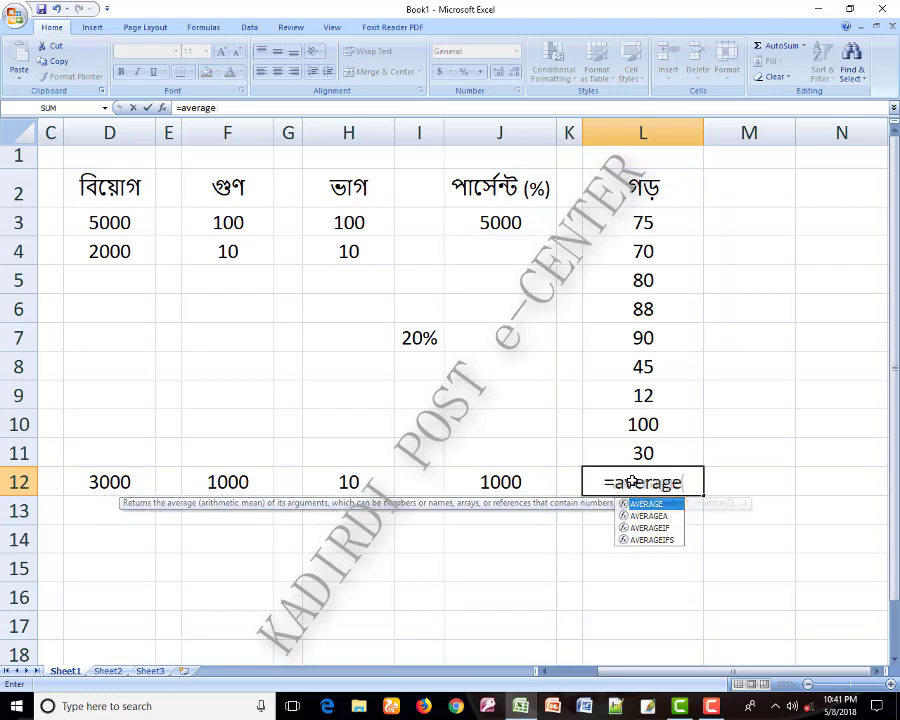
pyautogui.write('(')
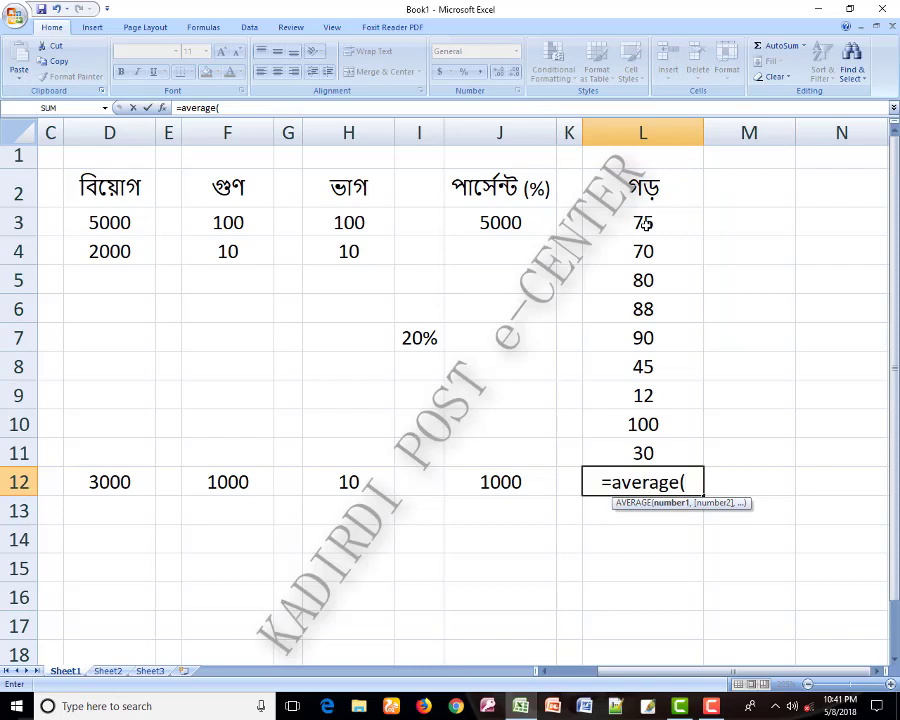
pyautogui.click(646, 225)
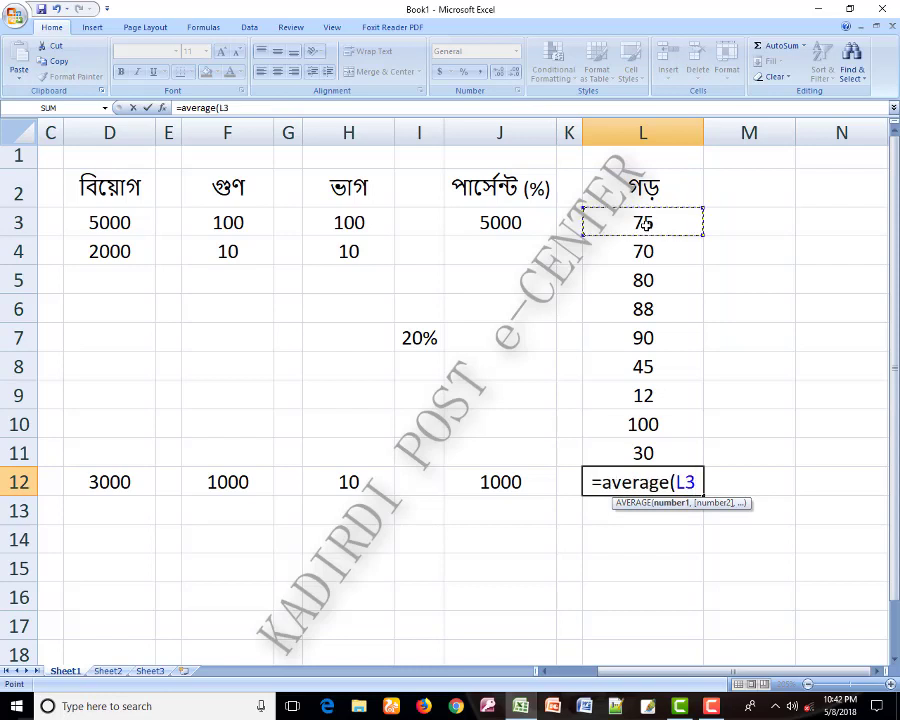
pyautogui.moveTo(646, 225); pyautogui.dragTo(649, 452)
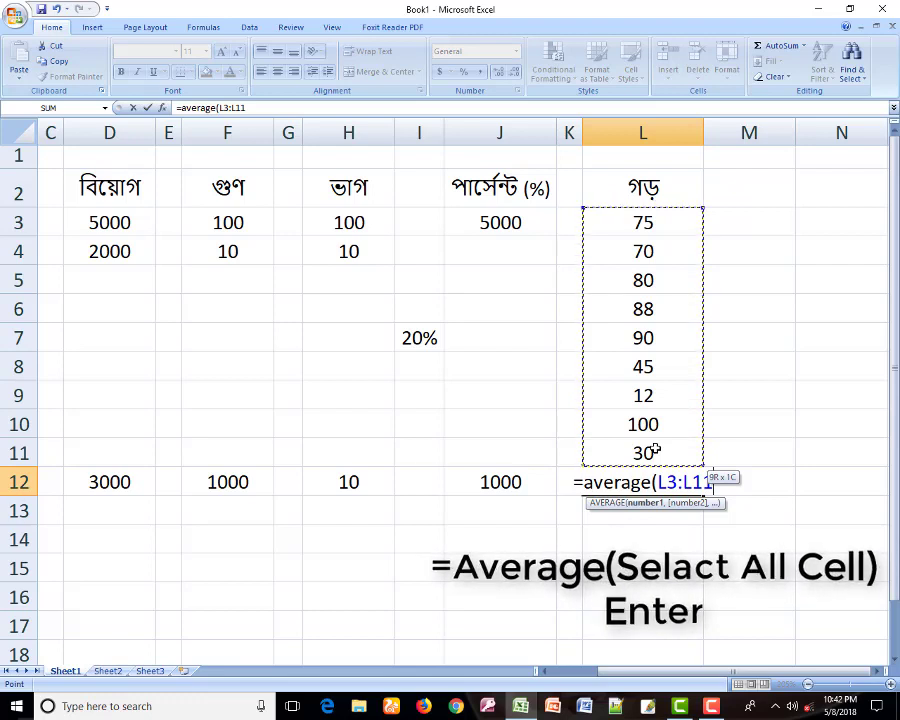
pyautogui.moveTo(655, 452); pyautogui.dragTo(655, 452)
pyautogui.write(')')
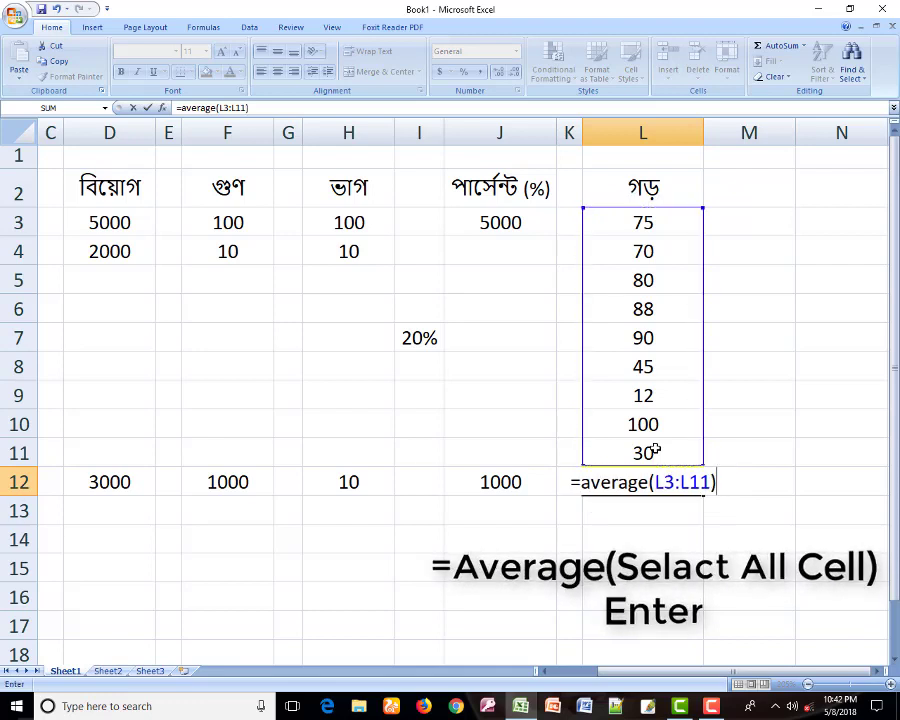
pyautogui.press('Return')
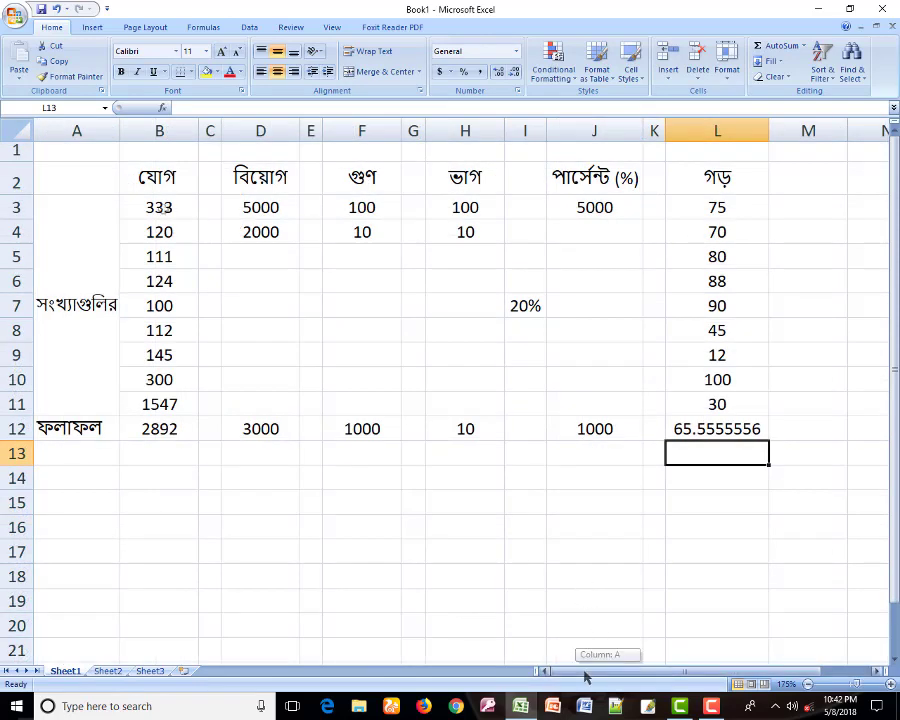
pyautogui.click(159, 207)
pyautogui.click(168, 432)
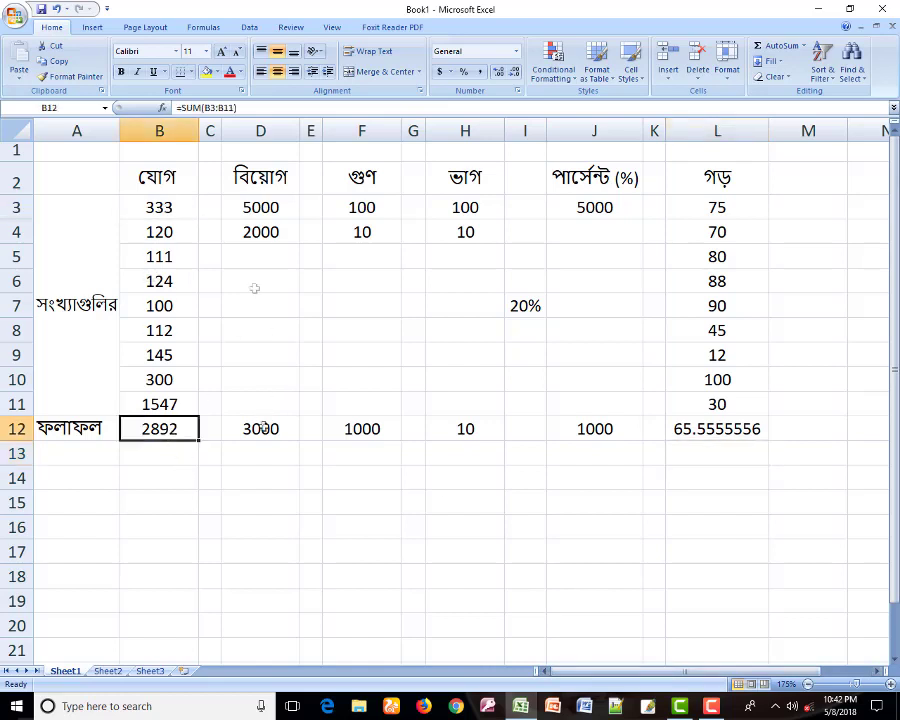
pyautogui.click(252, 428)
pyautogui.click(362, 425)
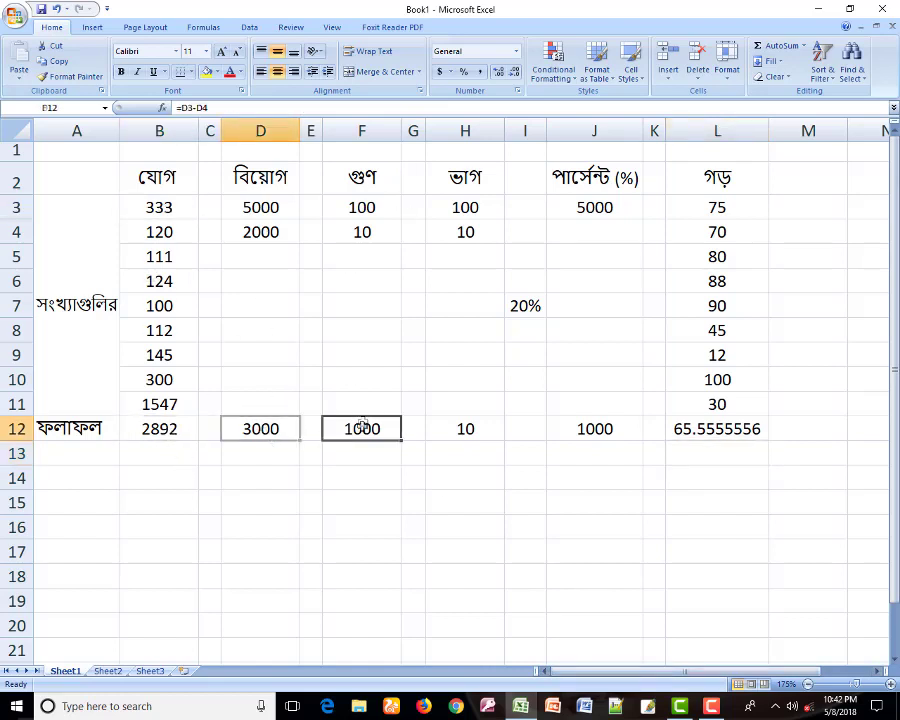
pyautogui.click(463, 432)
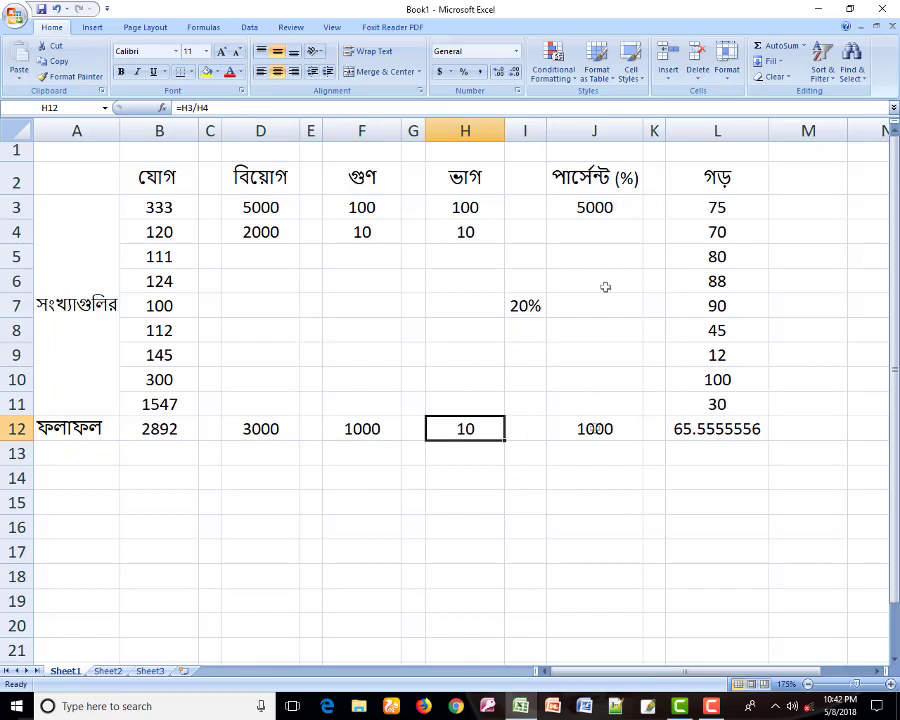
pyautogui.click(594, 428)
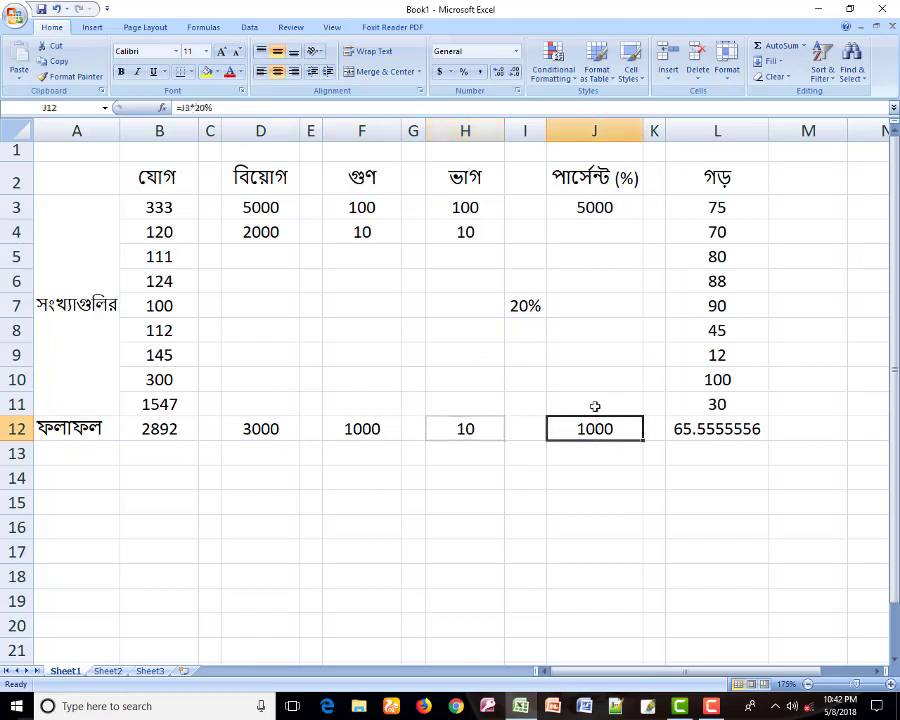
pyautogui.click(707, 433)
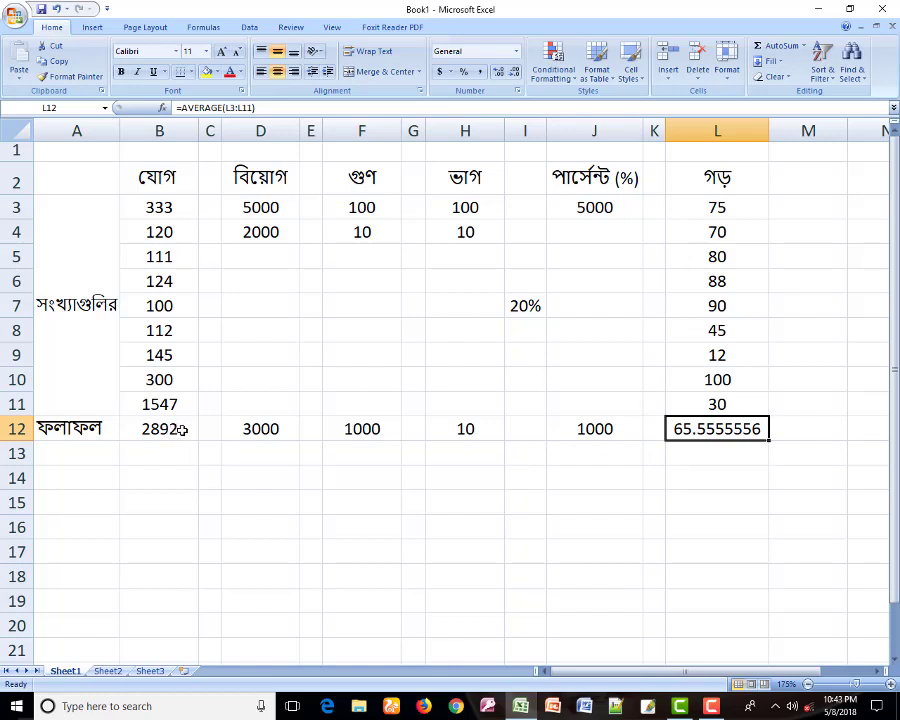
pyautogui.click(182, 430)
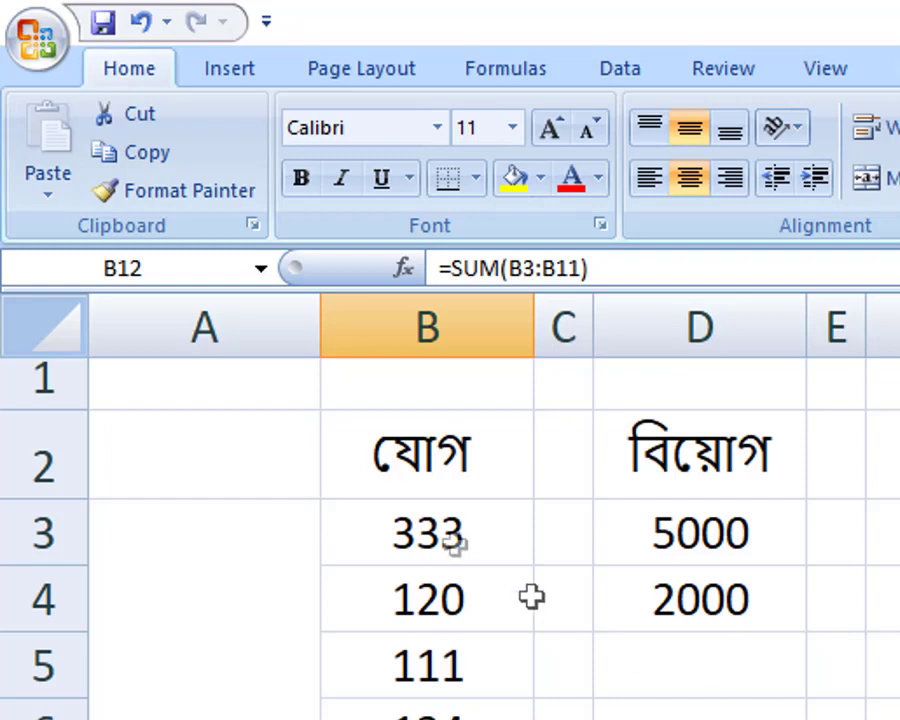
pyautogui.click(183, 218)
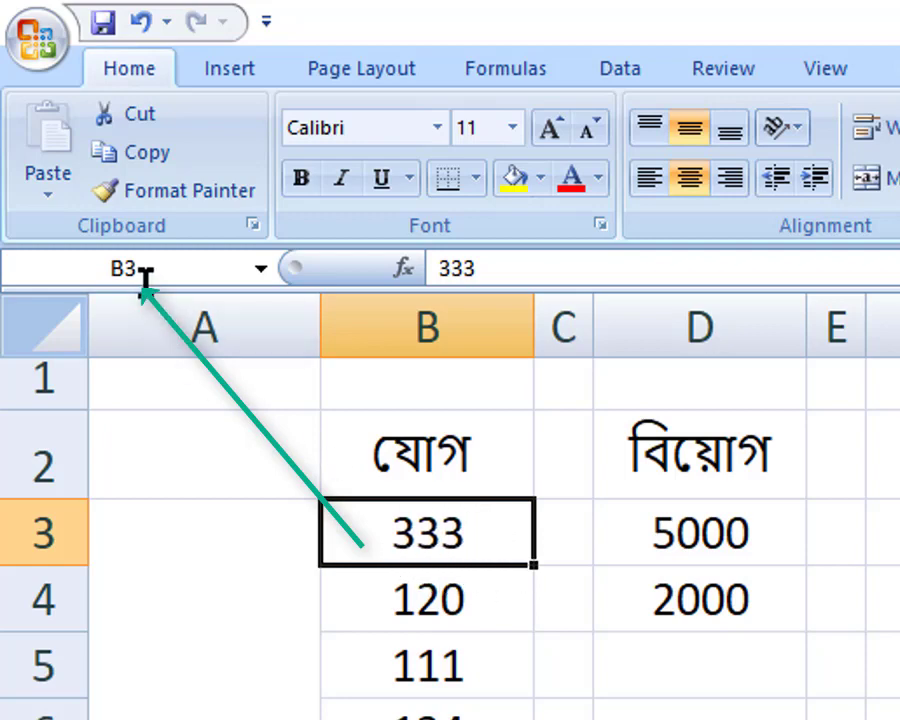
pyautogui.click(100, 268)
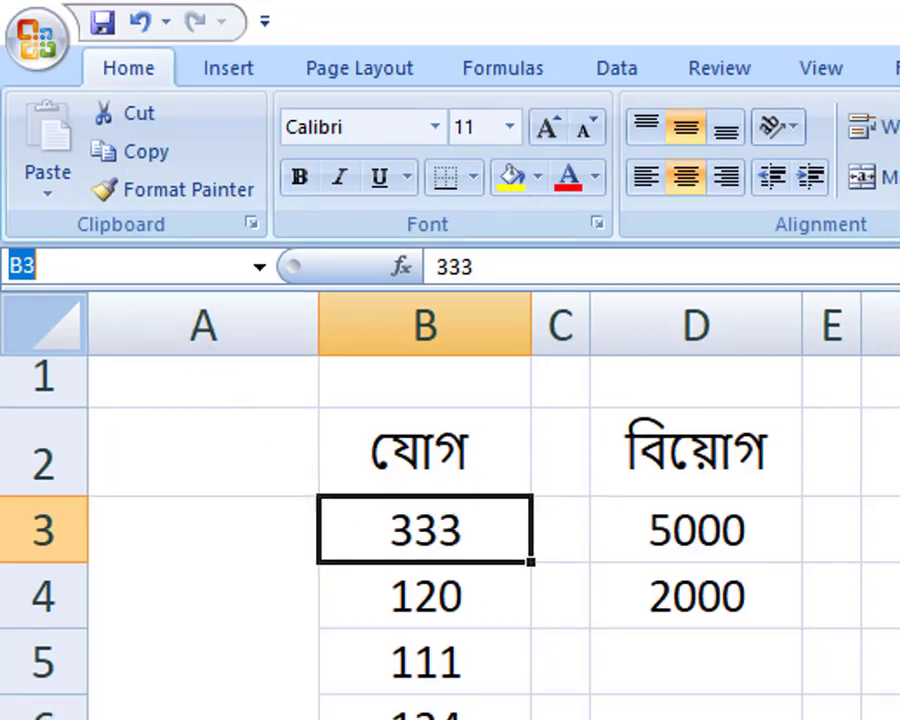
pyautogui.click(176, 400)
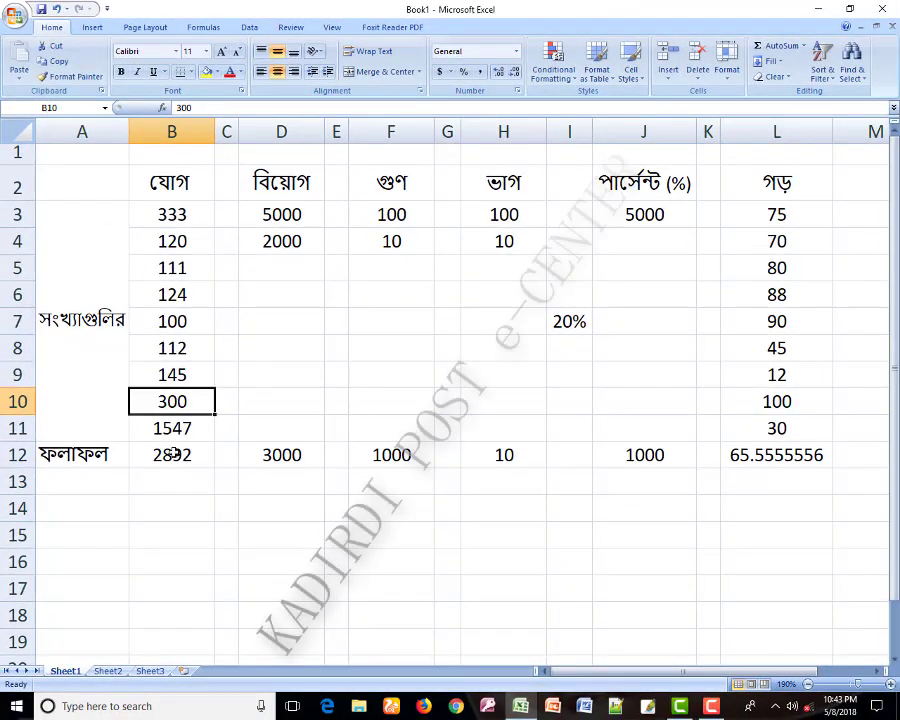
pyautogui.click(170, 428)
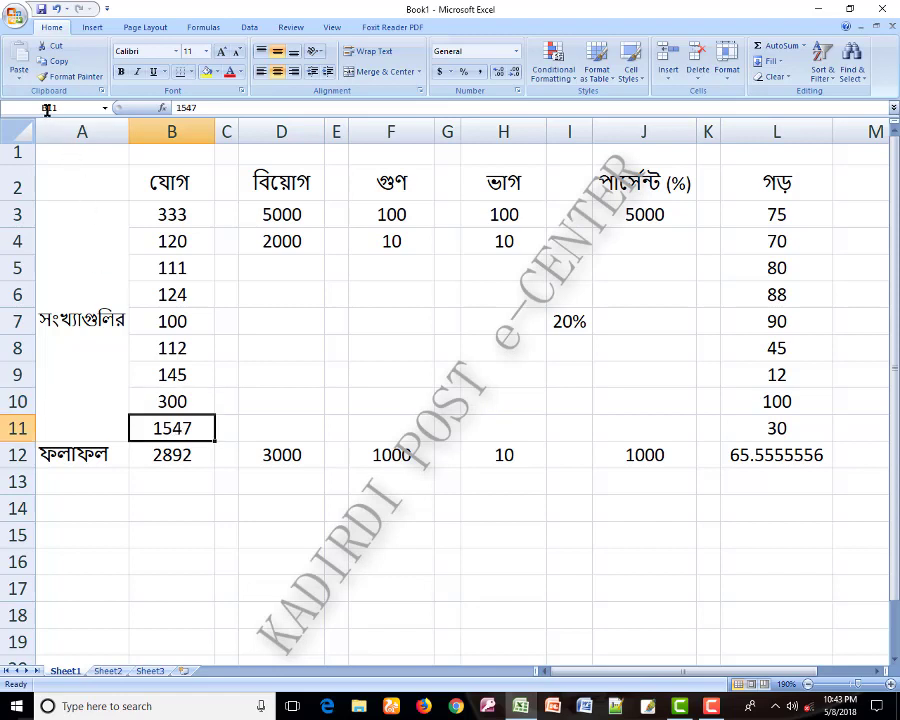
pyautogui.click(813, 622)
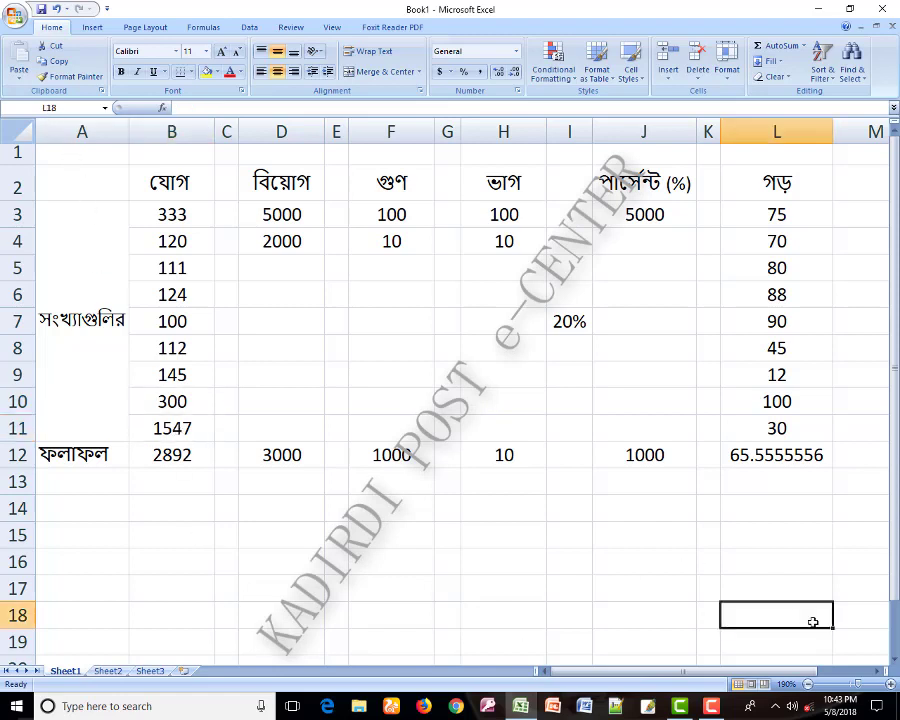
pyautogui.click(391, 638)
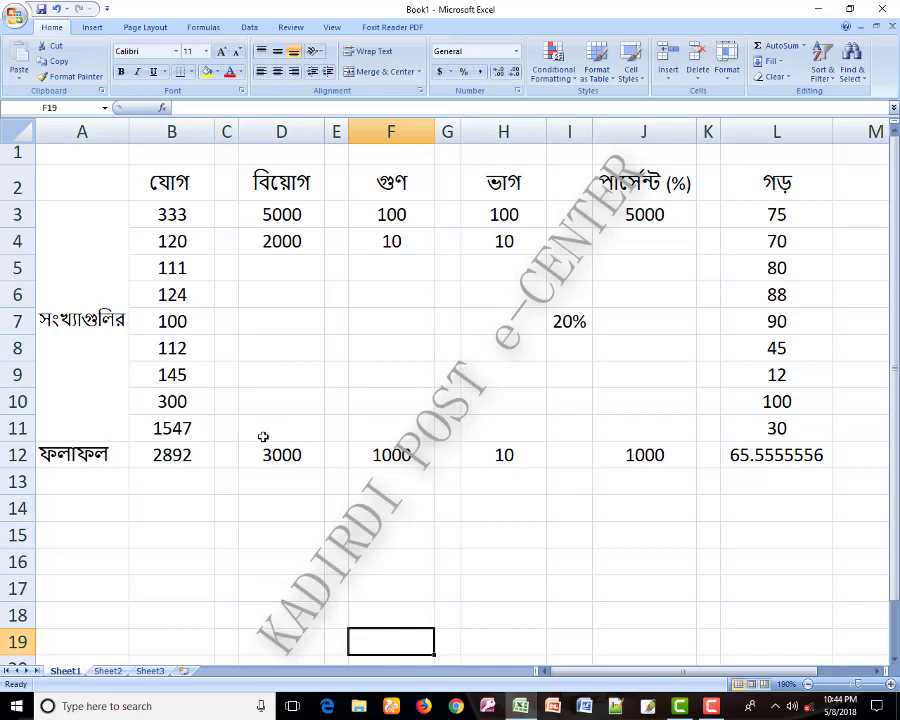
pyautogui.click(185, 458)
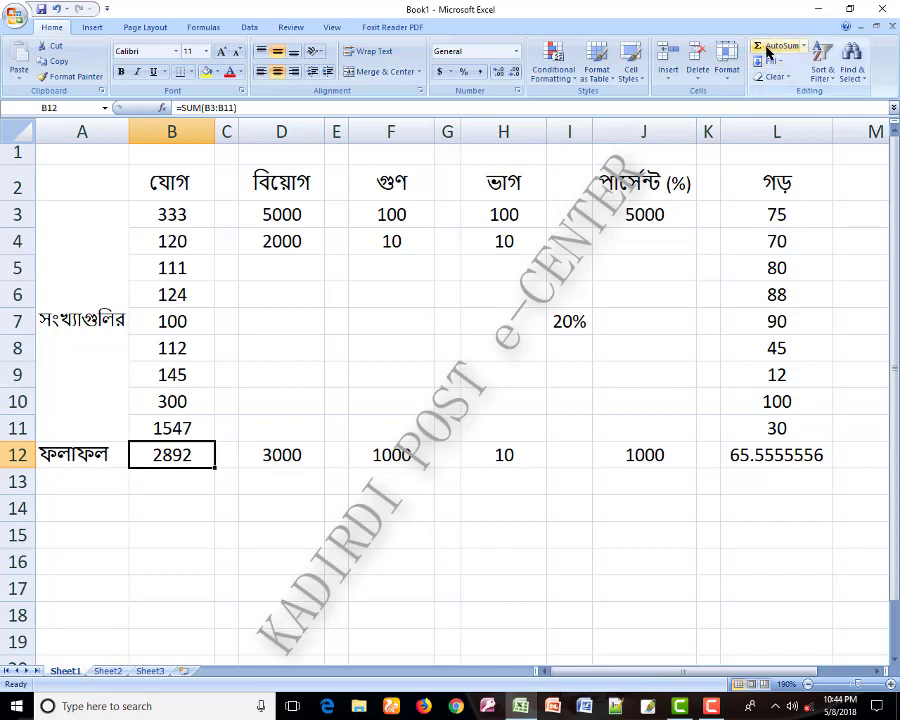
pyautogui.click(195, 212)
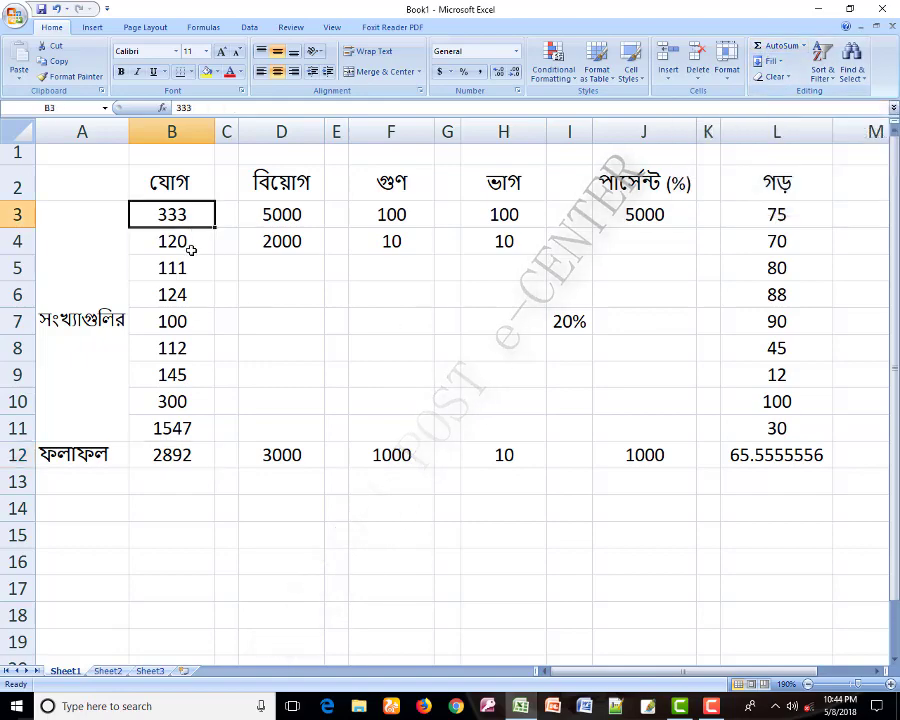
pyautogui.moveTo(190, 250); pyautogui.dragTo(176, 447)
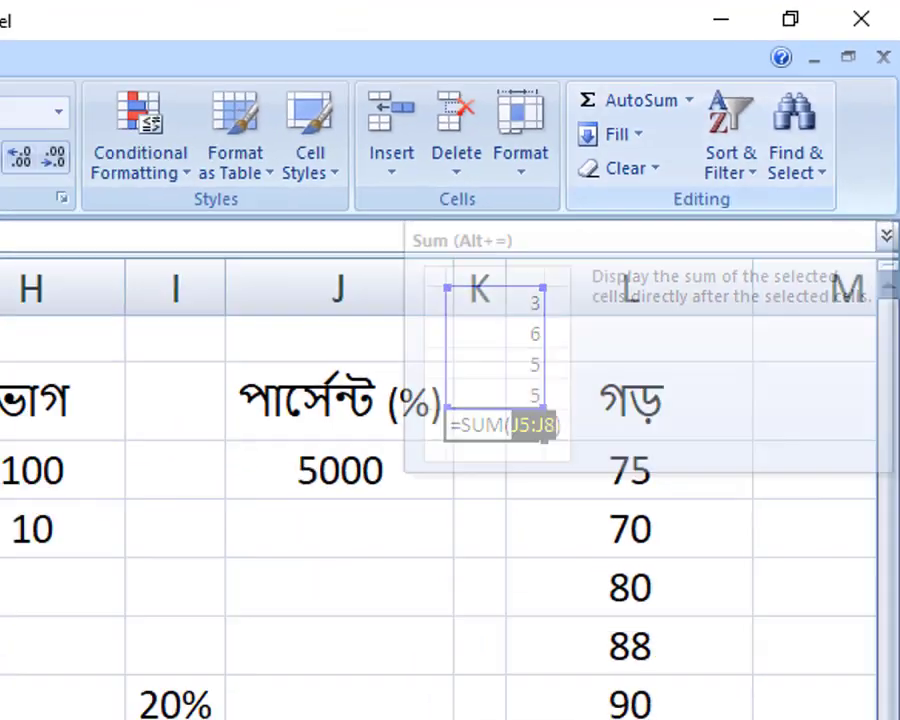
pyautogui.click(322, 366)
pyautogui.click(266, 455)
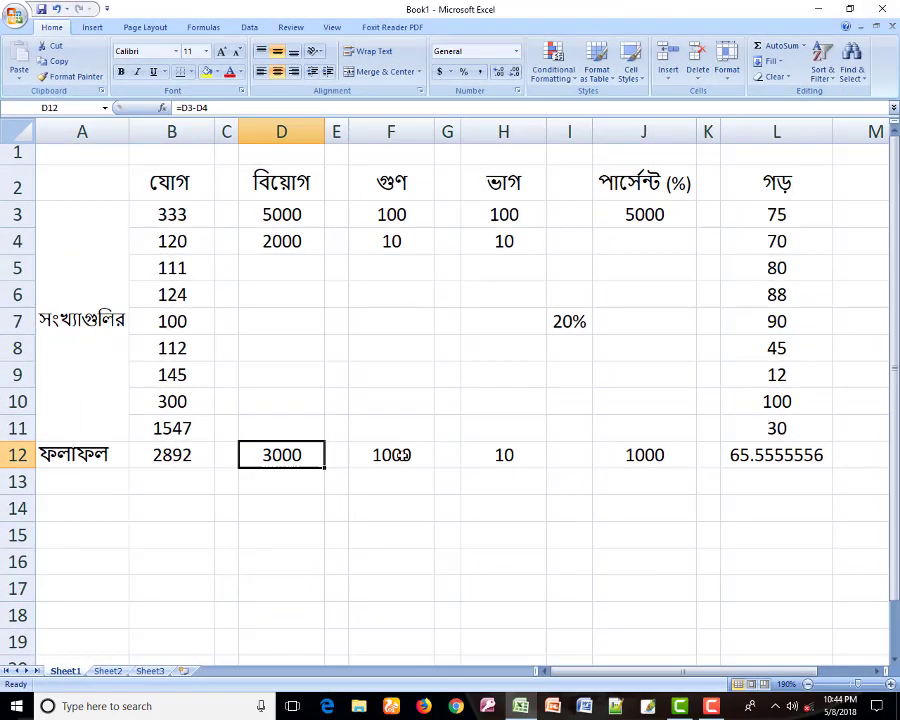
pyautogui.click(401, 455)
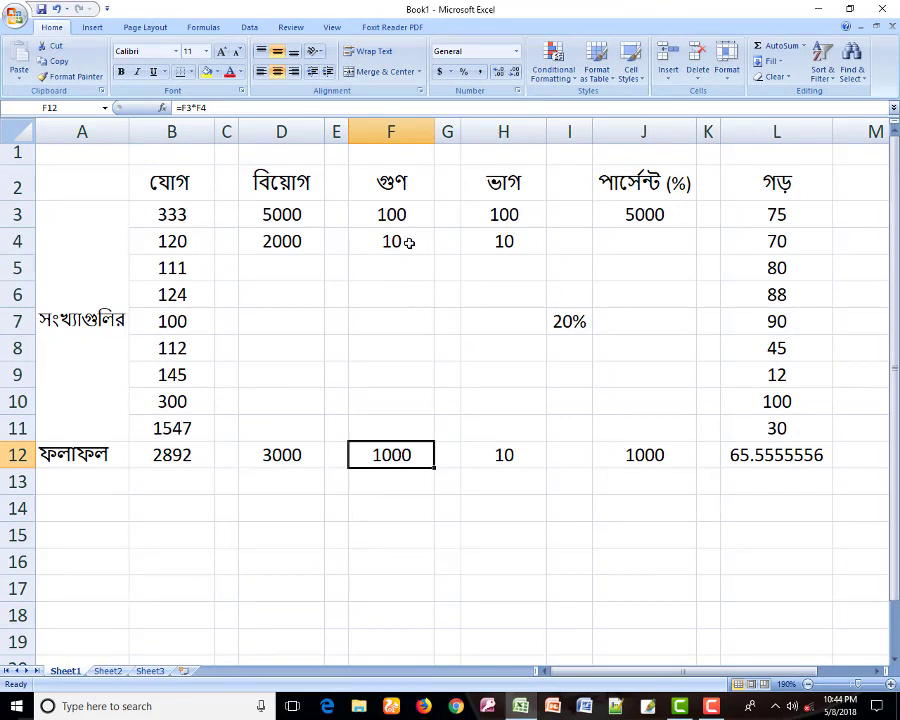
pyautogui.click(508, 452)
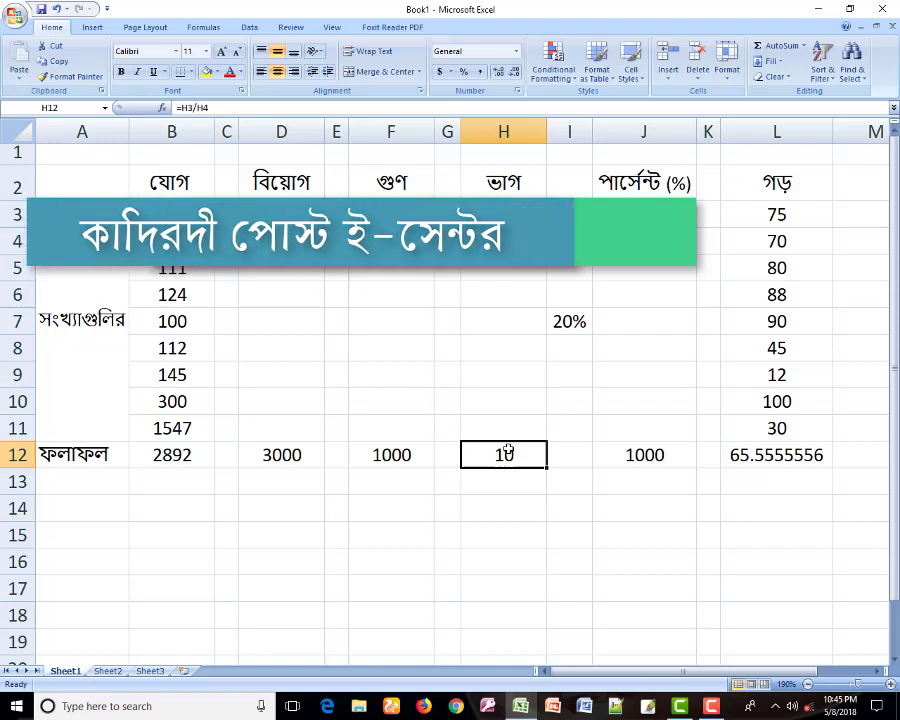
pyautogui.click(638, 458)
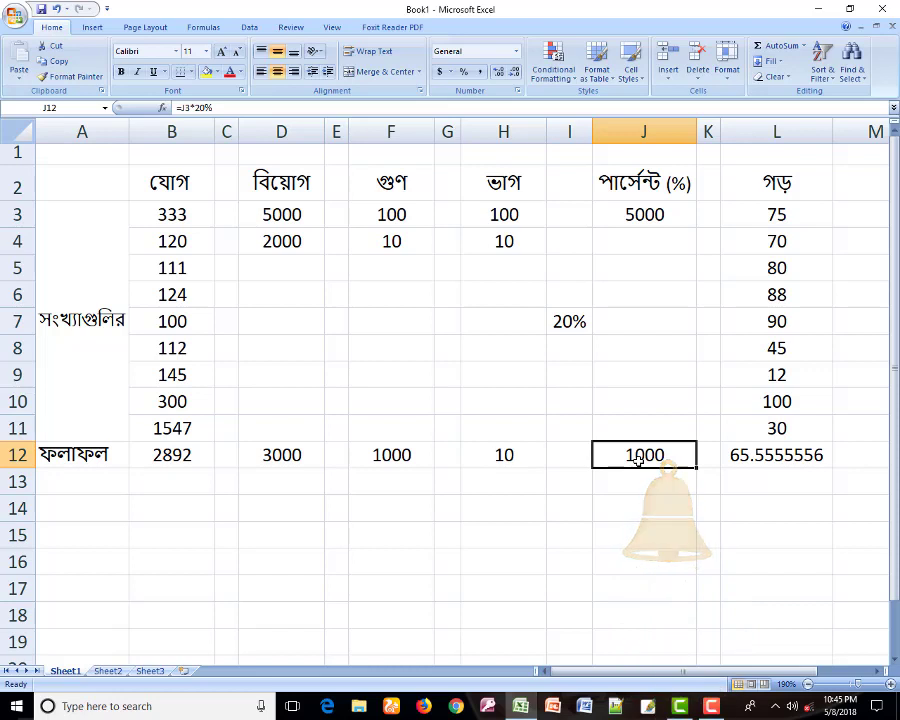
pyautogui.click(762, 456)
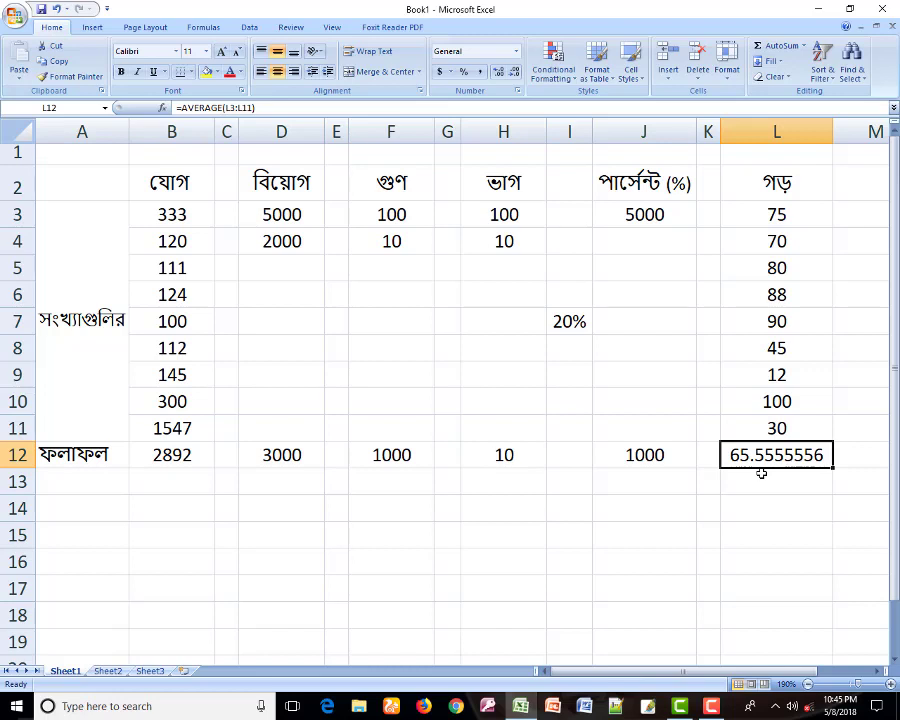
pyautogui.click(490, 489)
pyautogui.click(300, 500)
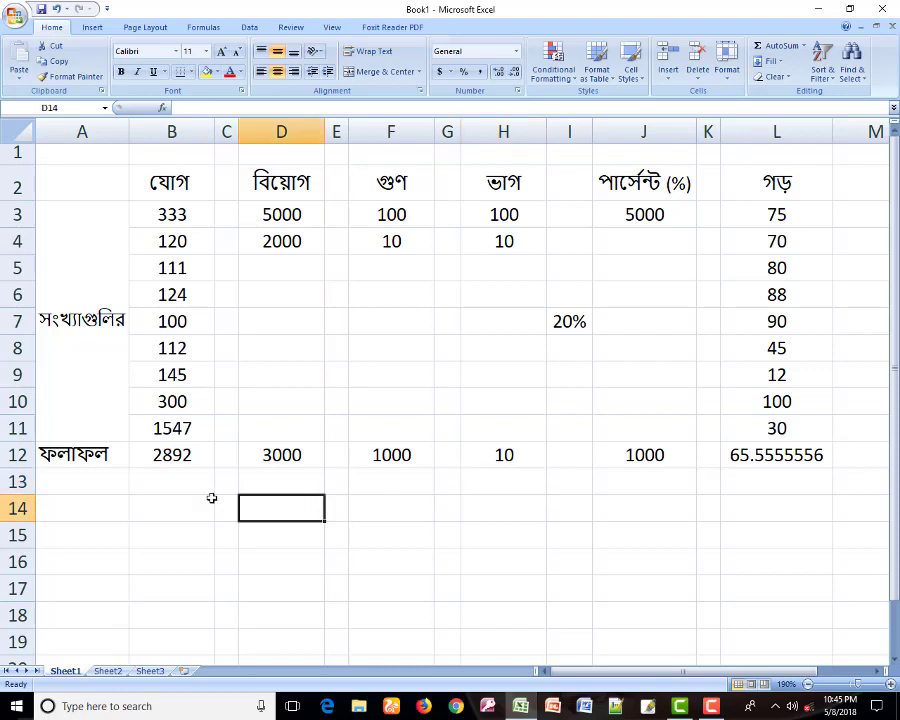
pyautogui.click(174, 500)
pyautogui.click(82, 498)
pyautogui.click(507, 503)
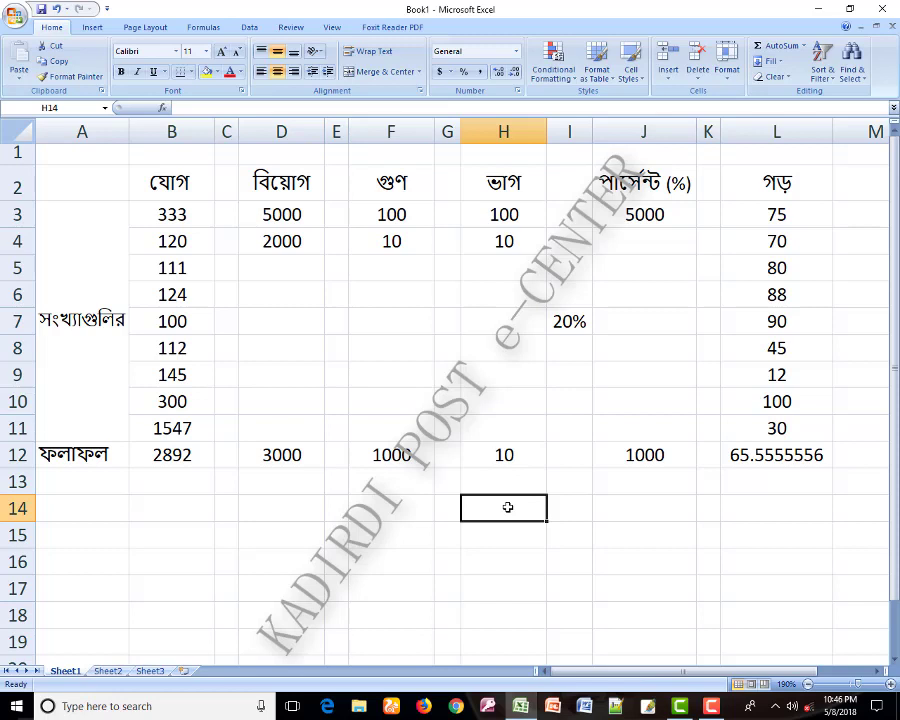
pyautogui.press('Left')
pyautogui.press('Left')
pyautogui.press('Left')
pyautogui.press('Left')
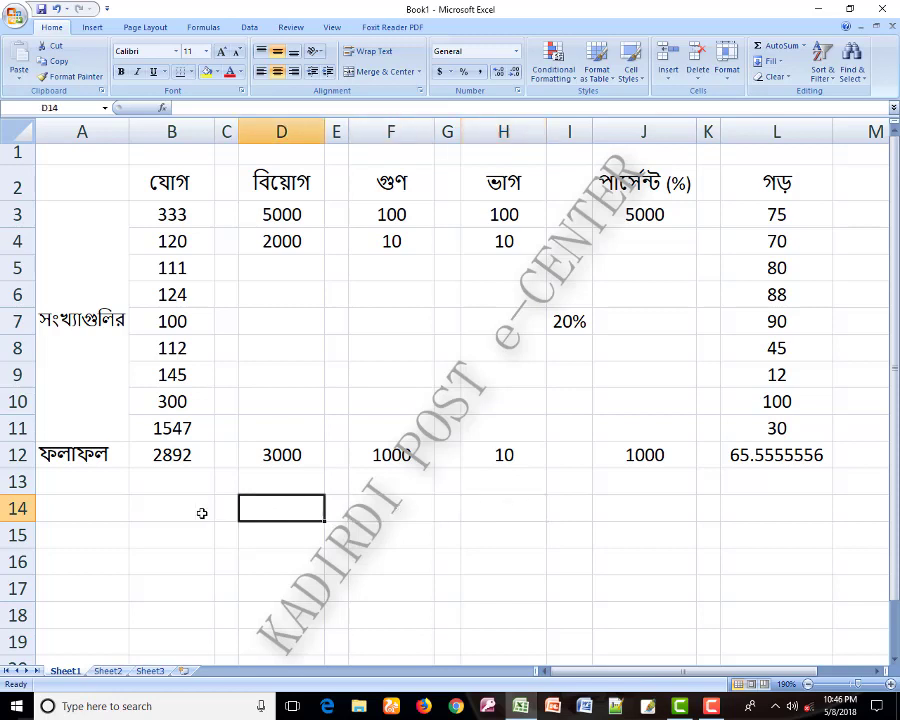
pyautogui.press('Left')
pyautogui.press('Left')
pyautogui.click(121, 509)
pyautogui.click(285, 506)
pyautogui.click(405, 502)
pyautogui.click(493, 508)
pyautogui.click(634, 505)
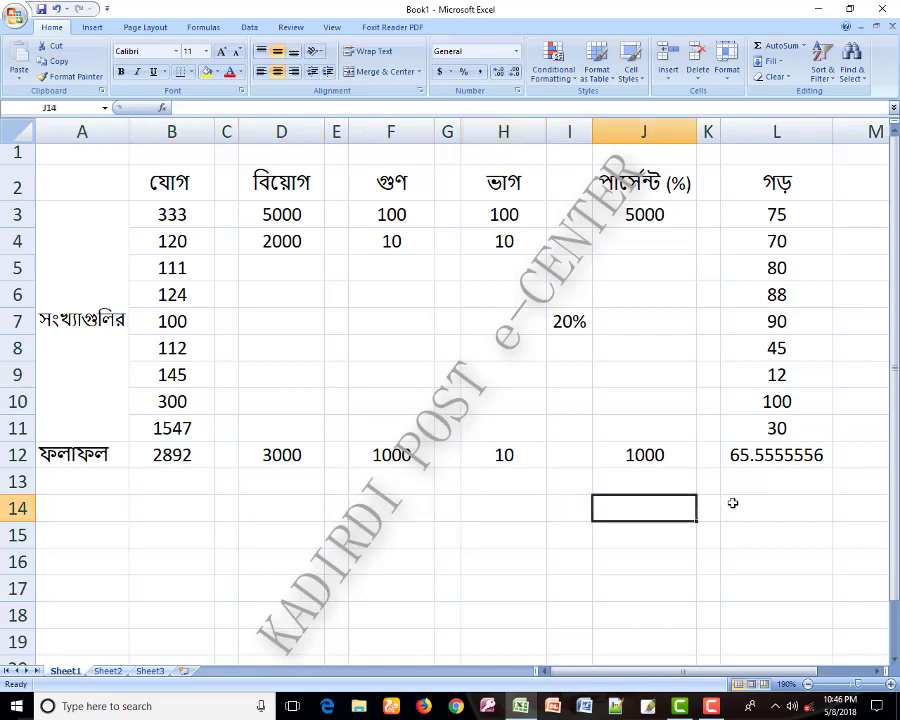
pyautogui.click(732, 503)
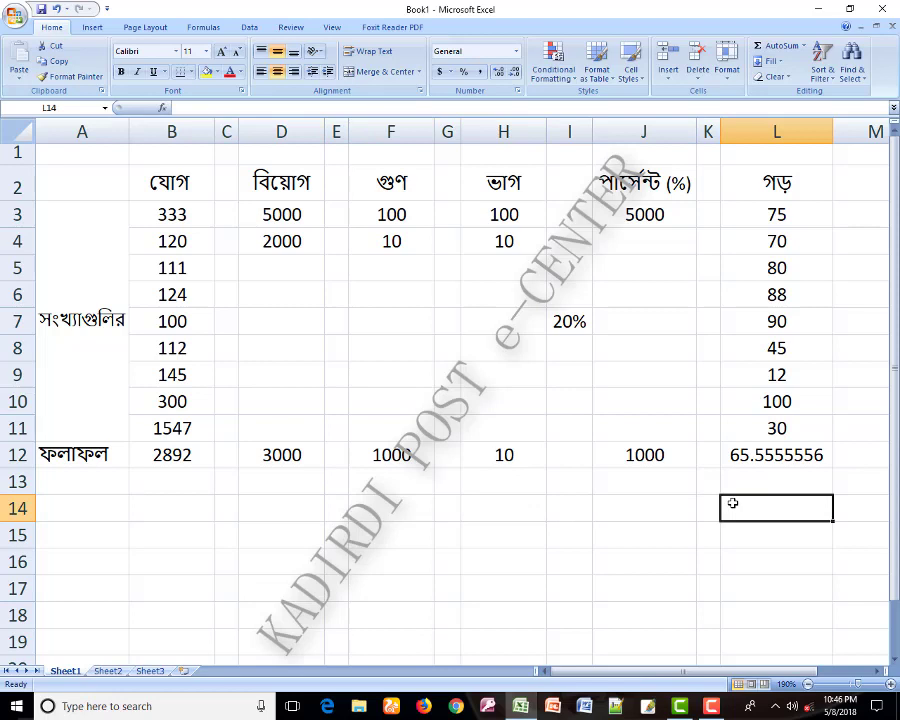